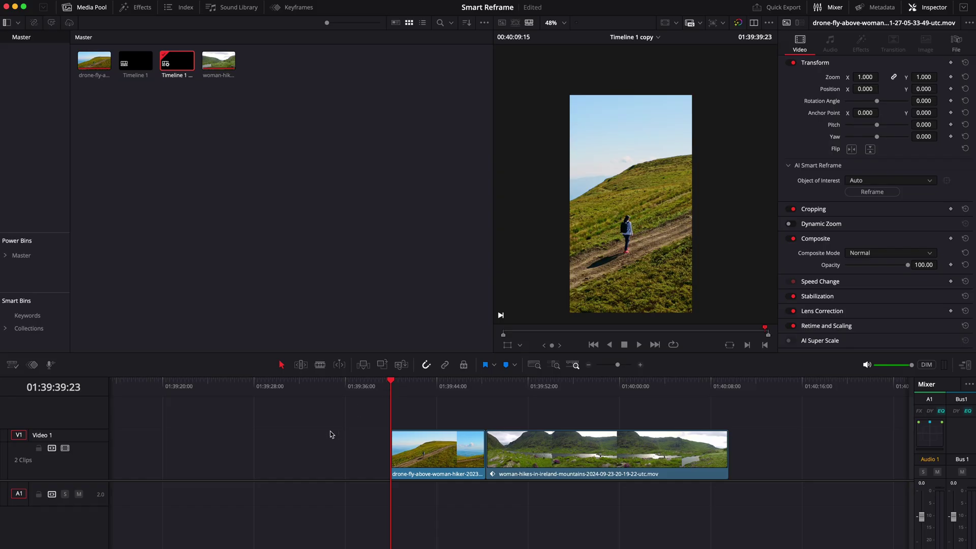
- Preview the opening of the drone hiker clip, stop partway through, and select the clip in the timeline
key("space")
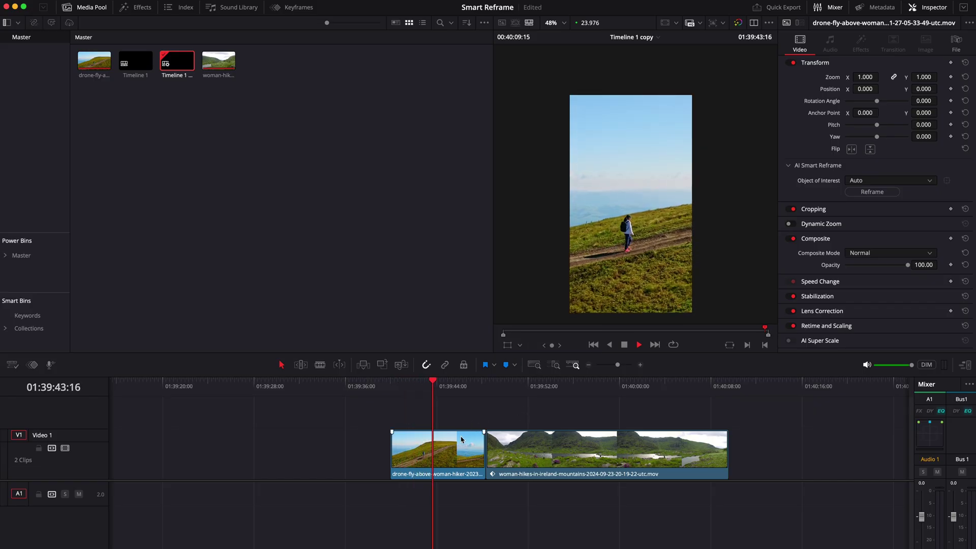
key("space")
left_click(434, 449)
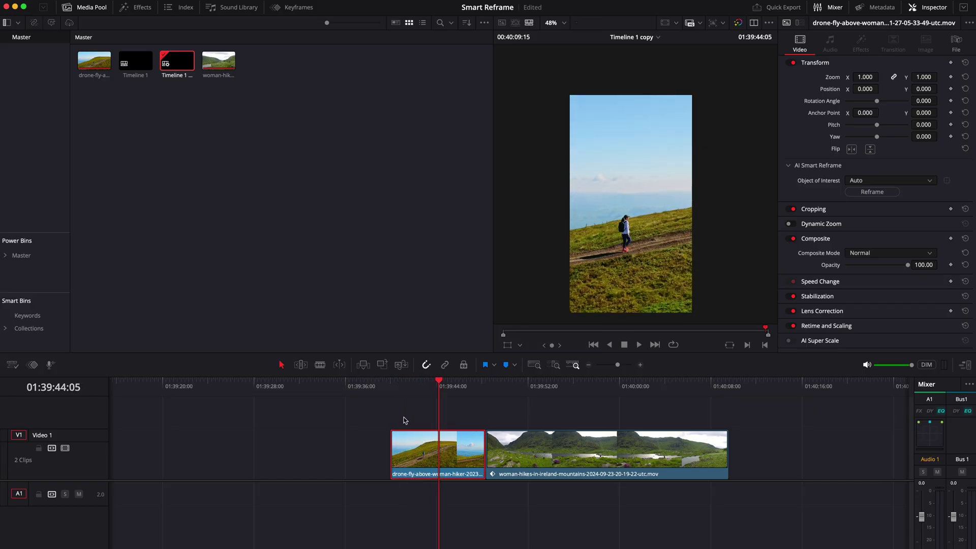
- Shift the drone clip horizontally to a Position X of about 98.5 with the Transform overlay, then hide the overlay
left_click(508, 347)
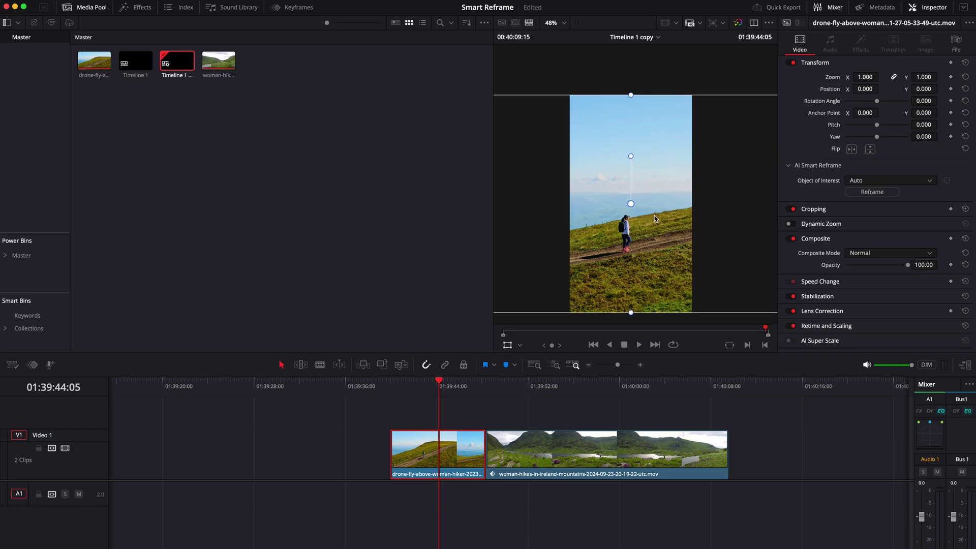
left_click_drag(640, 230, 674, 226)
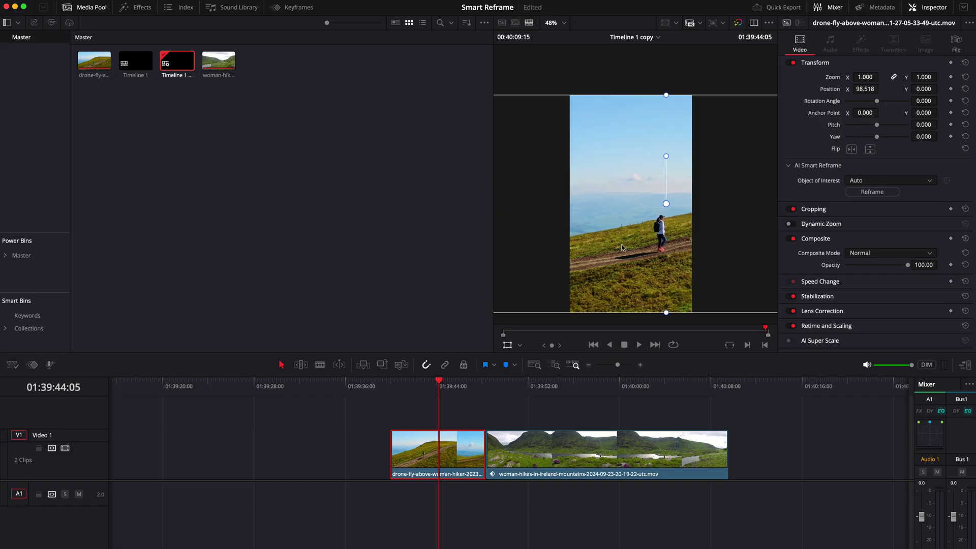
left_click(511, 345)
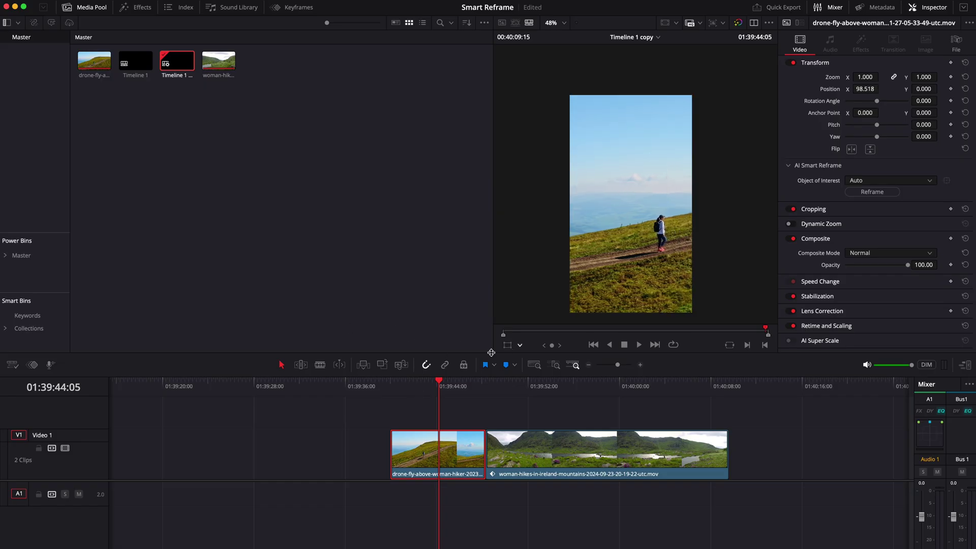
- Play the offset drone clip from its start to check the framing, then move the playhead to 01:39:43:01
left_click(388, 387)
key("space")
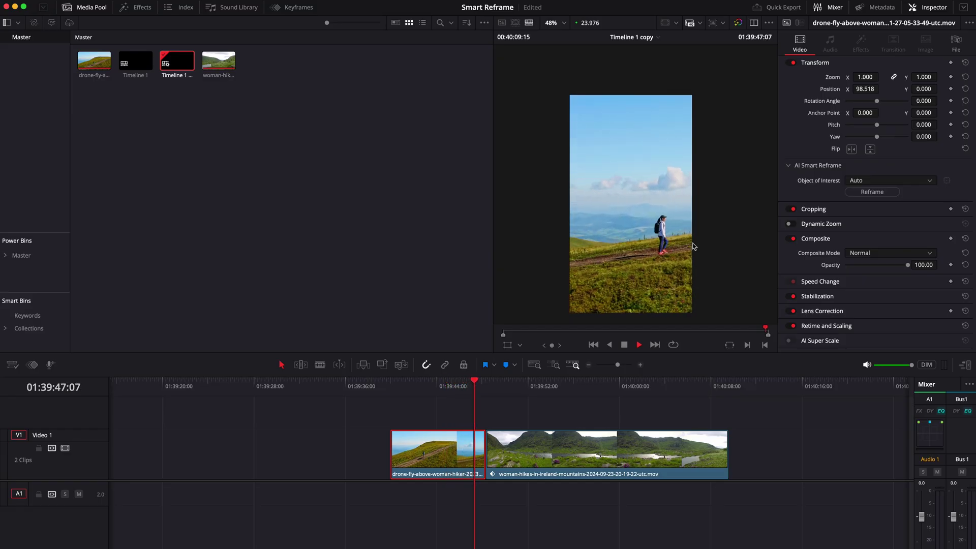
key("space")
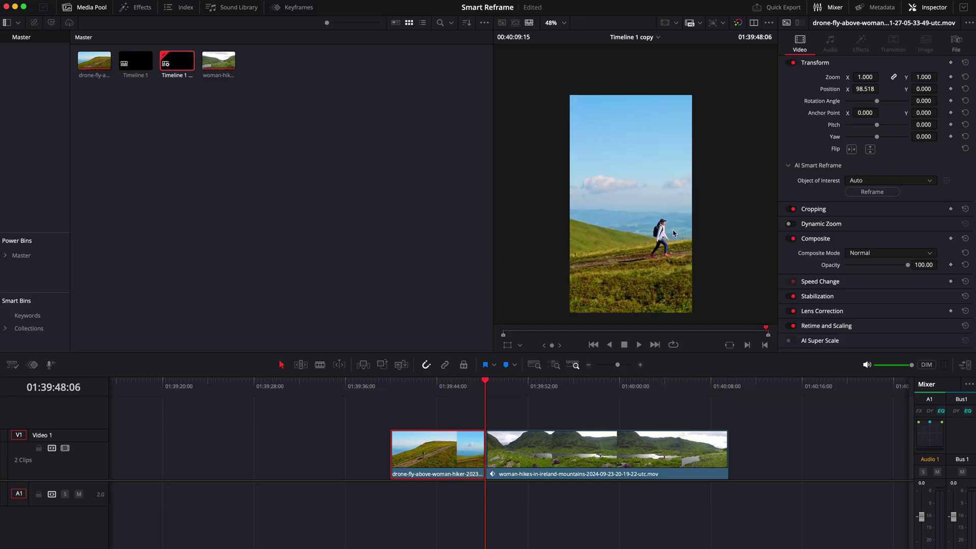
left_click_drag(435, 393, 426, 394)
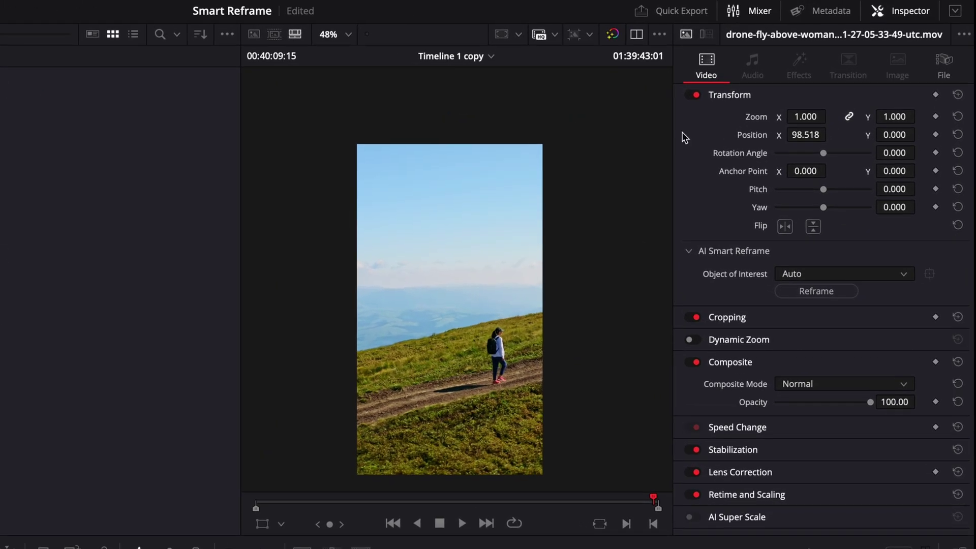
- Set the AI Smart Reframe Object of Interest to Reference Point for the drone clip
left_click(696, 254)
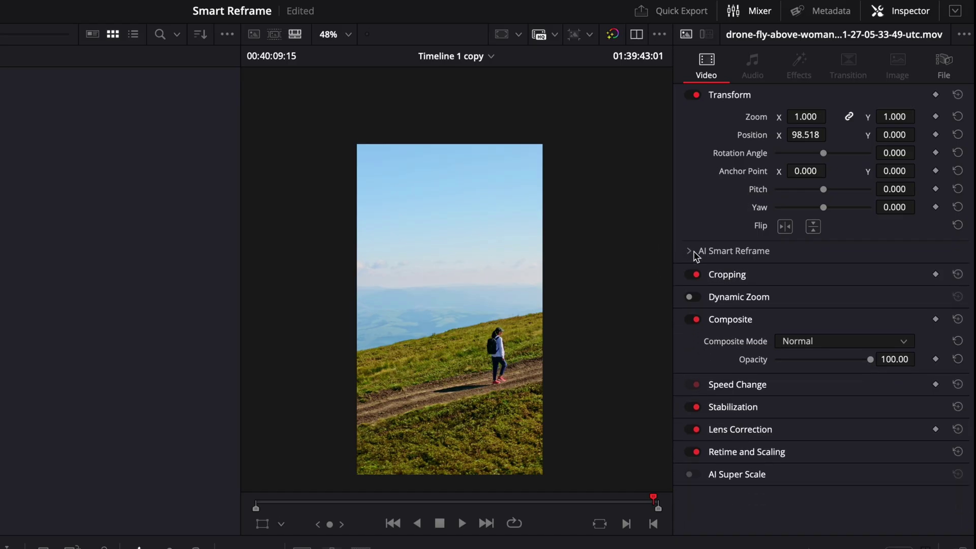
left_click(691, 253)
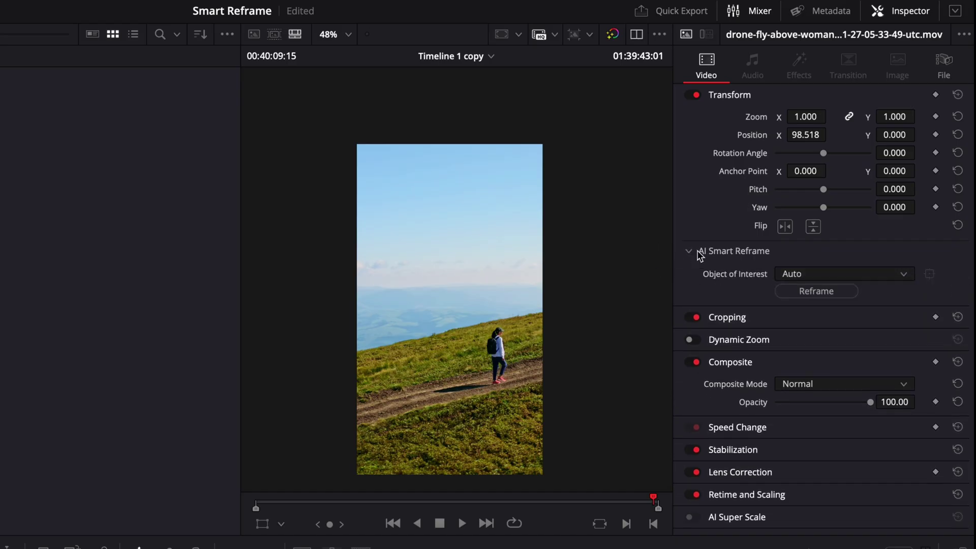
left_click(817, 278)
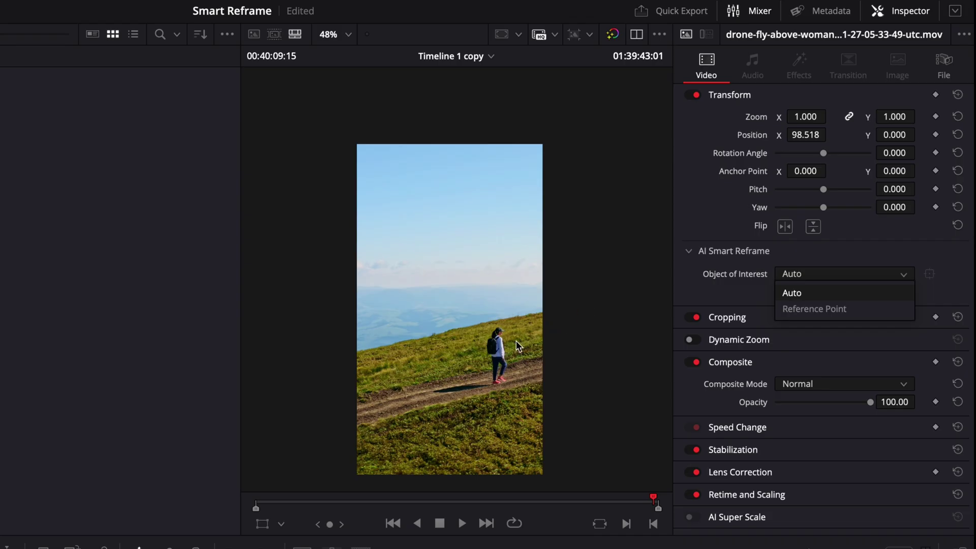
left_click(784, 255)
left_click(804, 278)
left_click(810, 310)
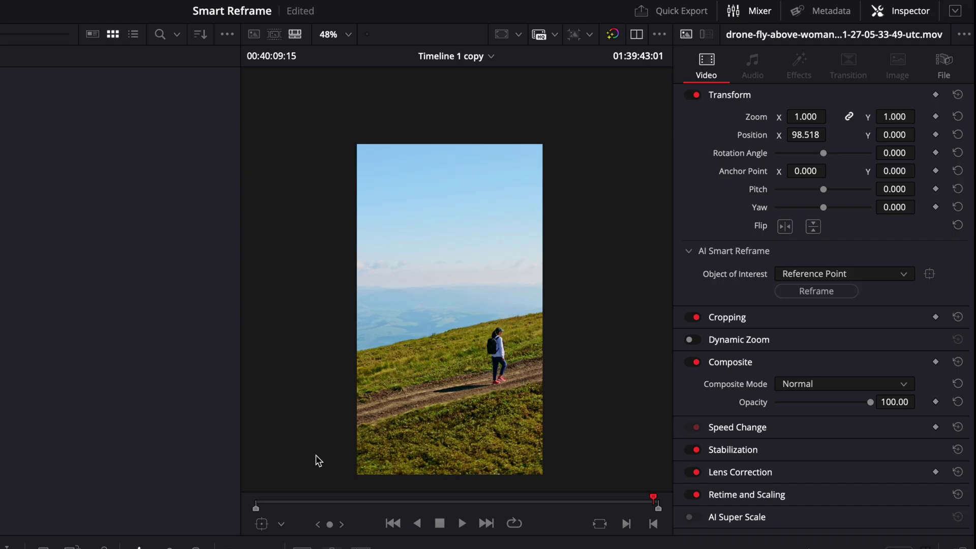
- Show the reference point box over the drone shot, then position and size it around the hiker
left_click(263, 528)
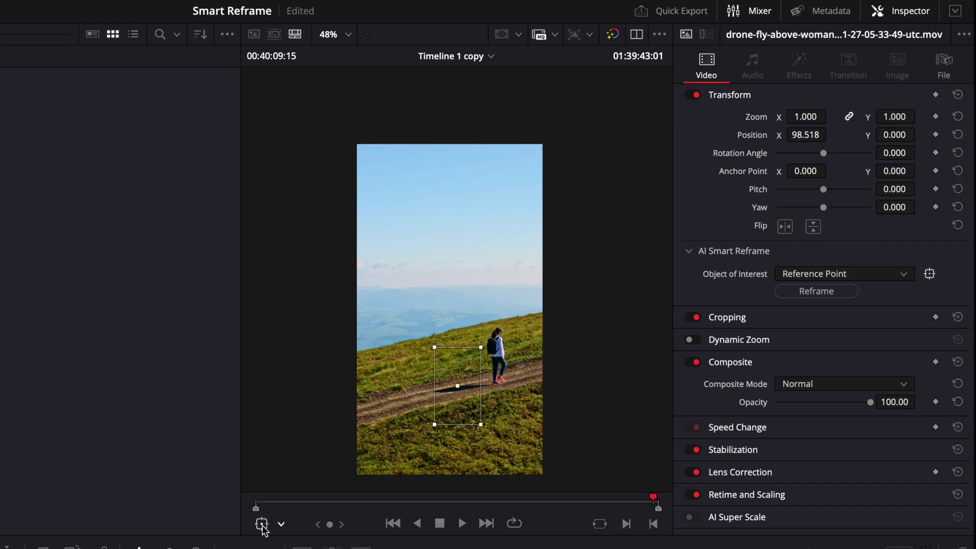
left_click_drag(456, 388, 494, 348)
left_click_drag(518, 388, 523, 395)
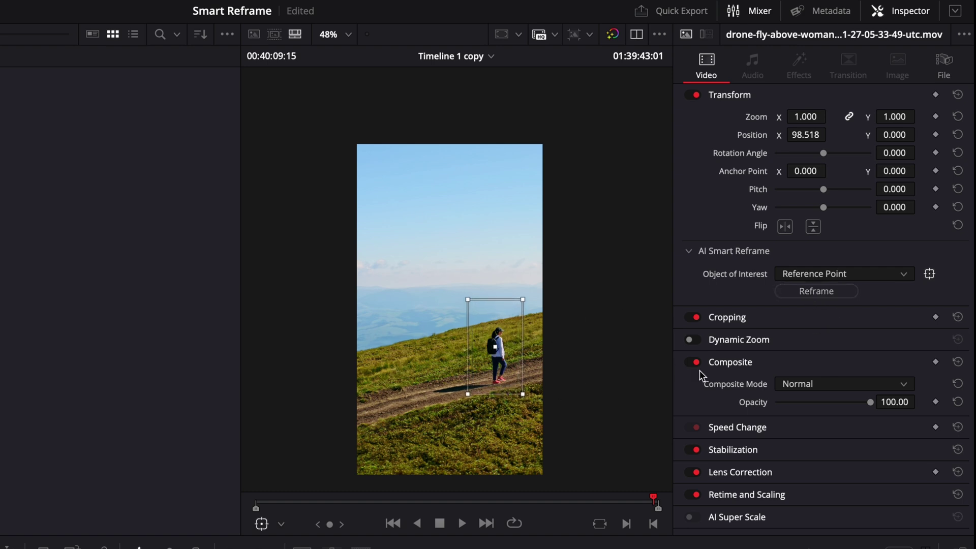
- Set the Object of Interest to Auto and run AI Smart Reframe on the drone clip
left_click(813, 276)
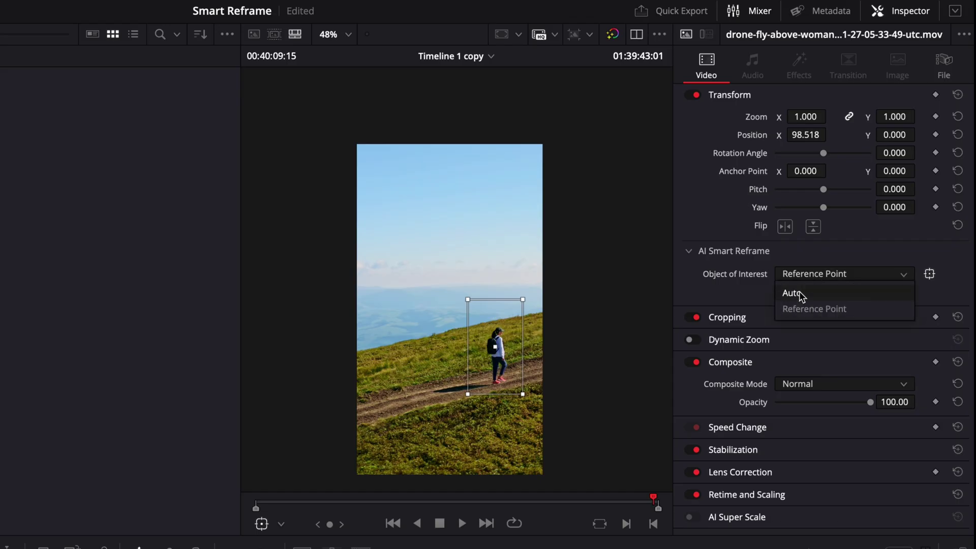
left_click(800, 291)
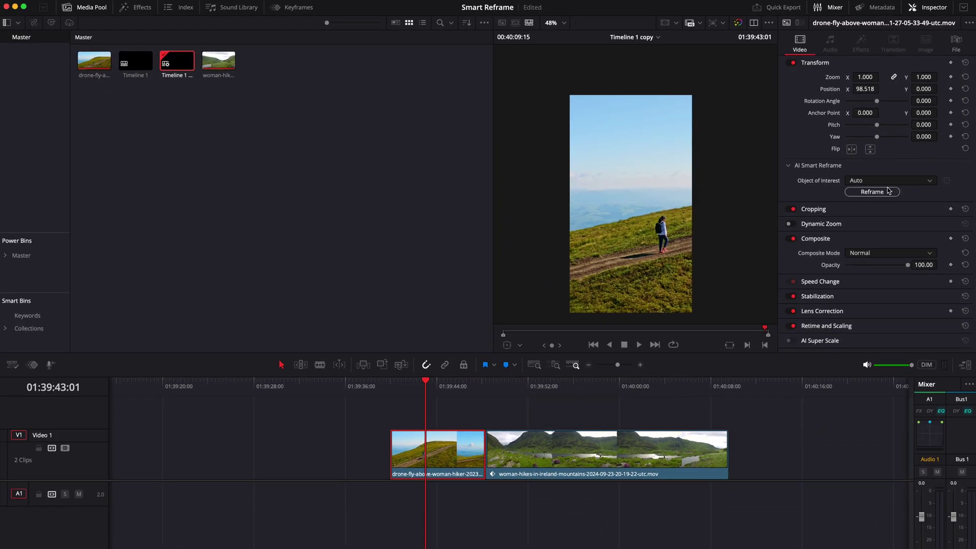
left_click(872, 192)
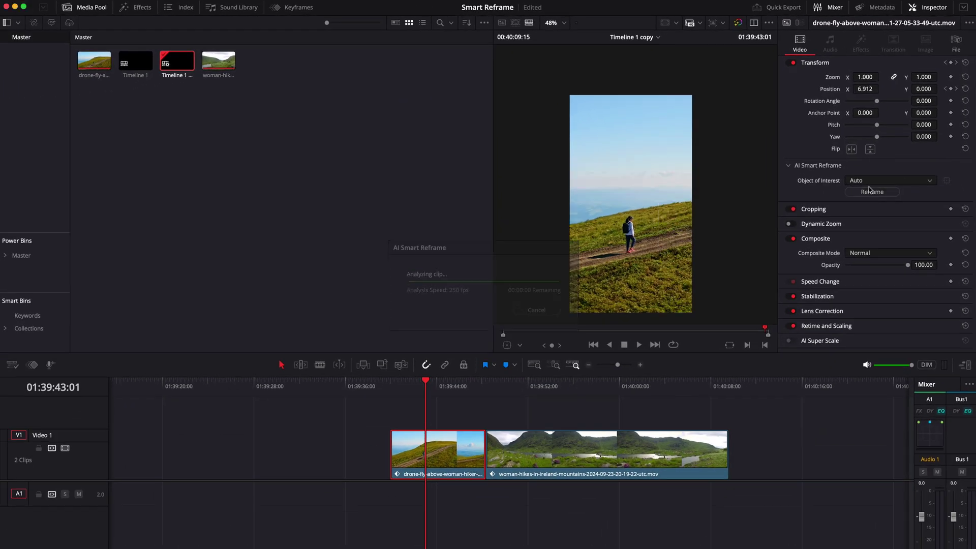
- Play the reframed drone clip full screen from its start to check that the hiker stays in frame
left_click(392, 386)
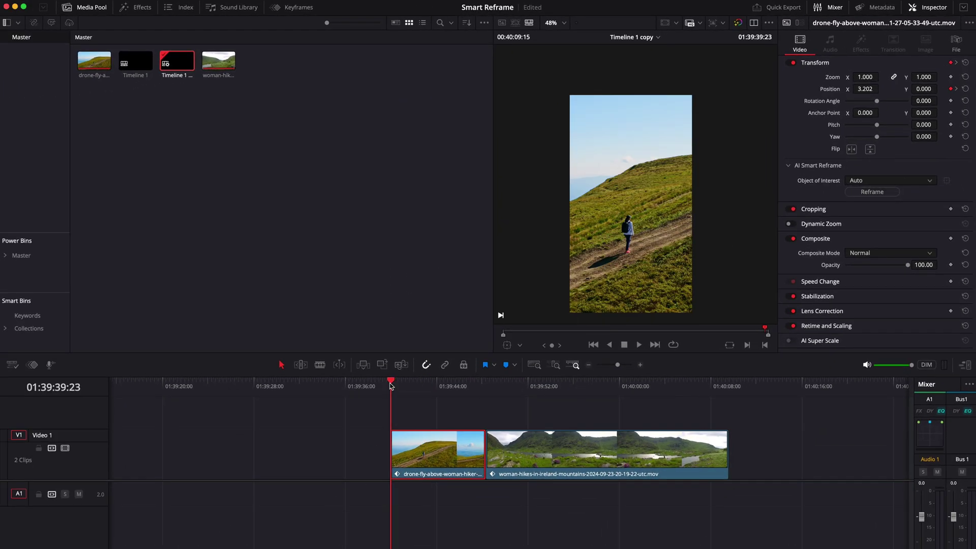
key("super+f")
key("space")
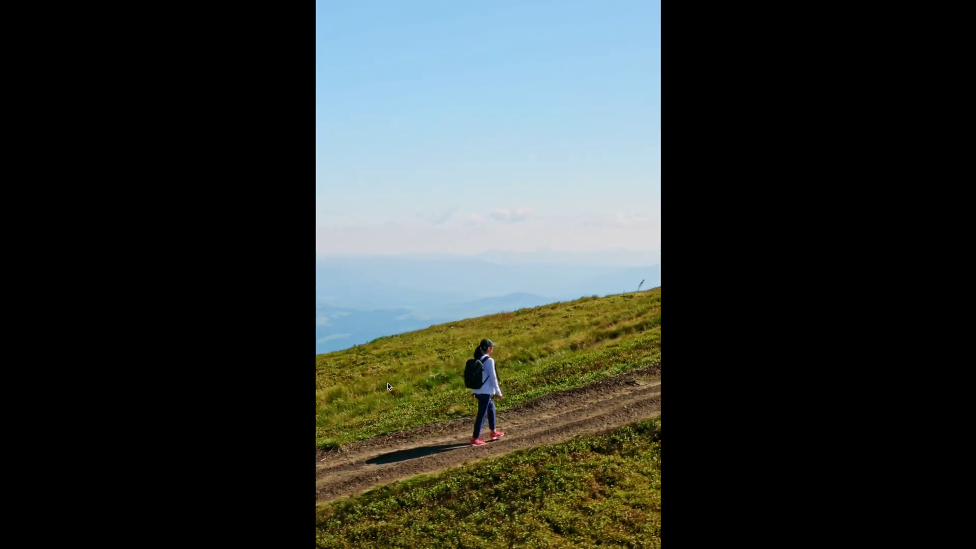
key("space")
key("super+f")
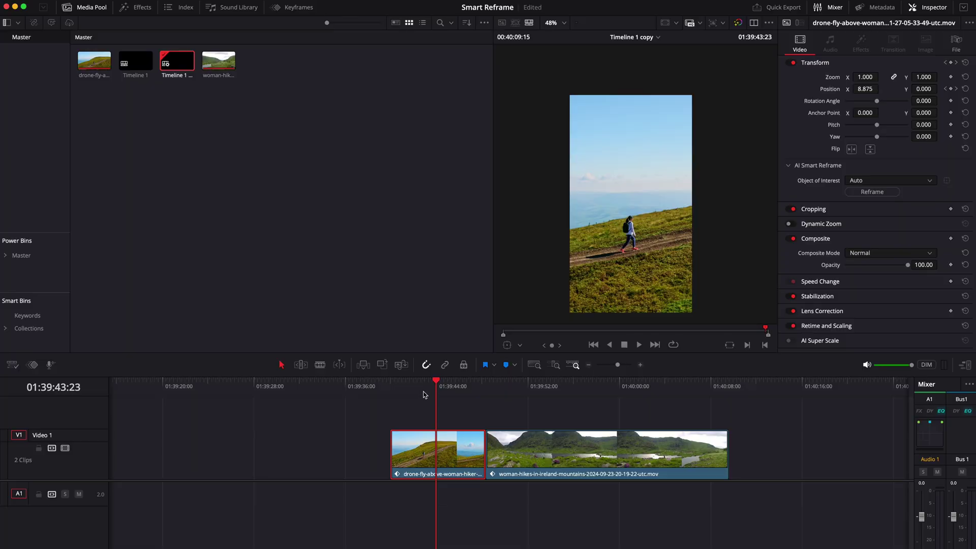
- Play the Ireland mountains clip full screen from its start to examine its framing before Smart Reframe
left_click_drag(492, 384, 489, 386)
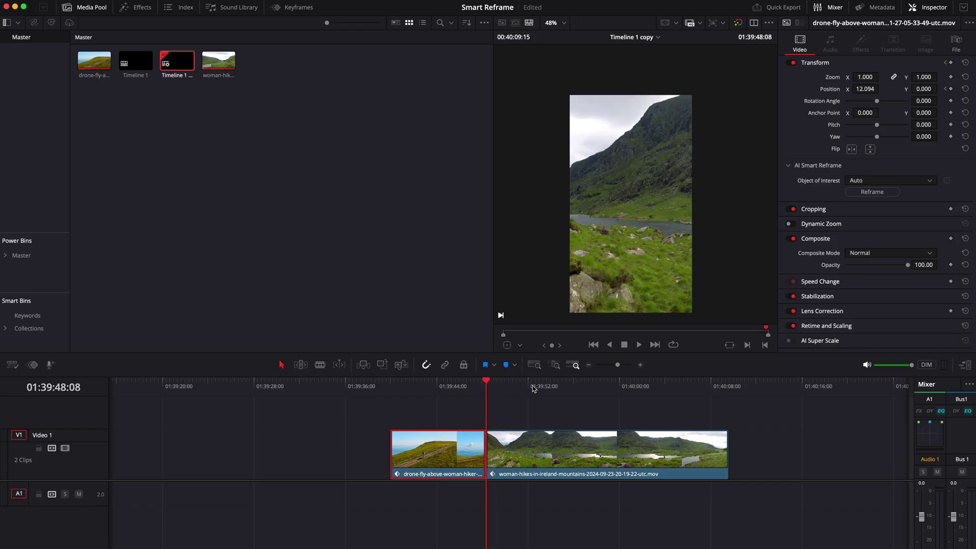
key("space")
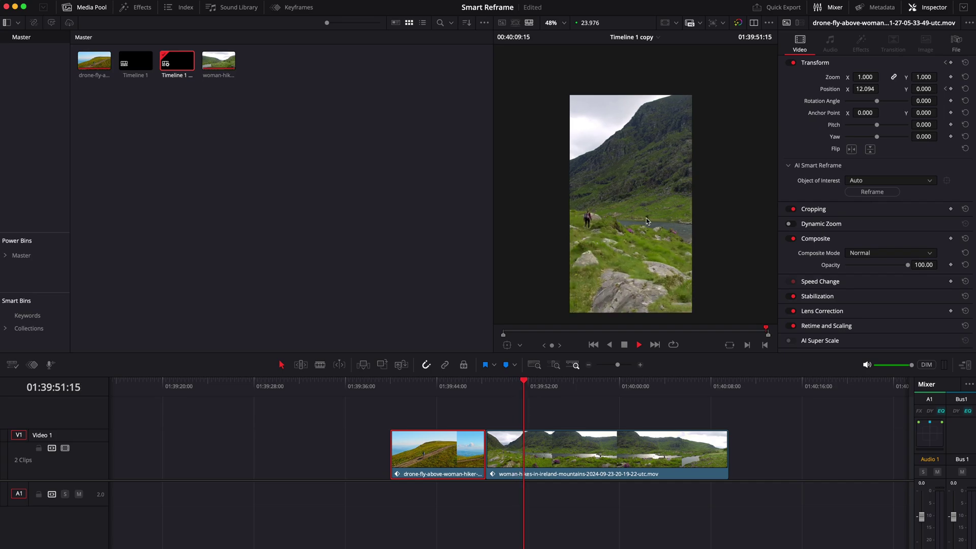
key("super+f")
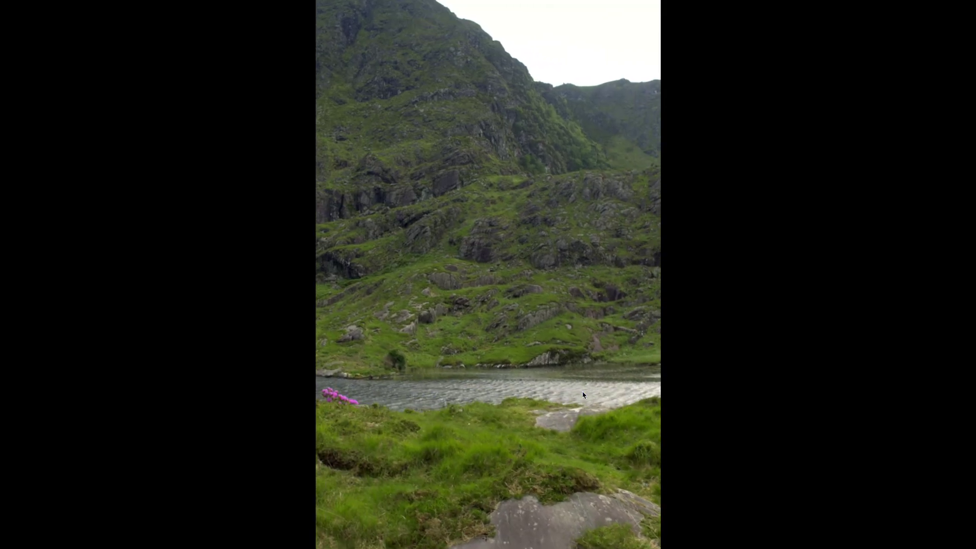
key("Escape")
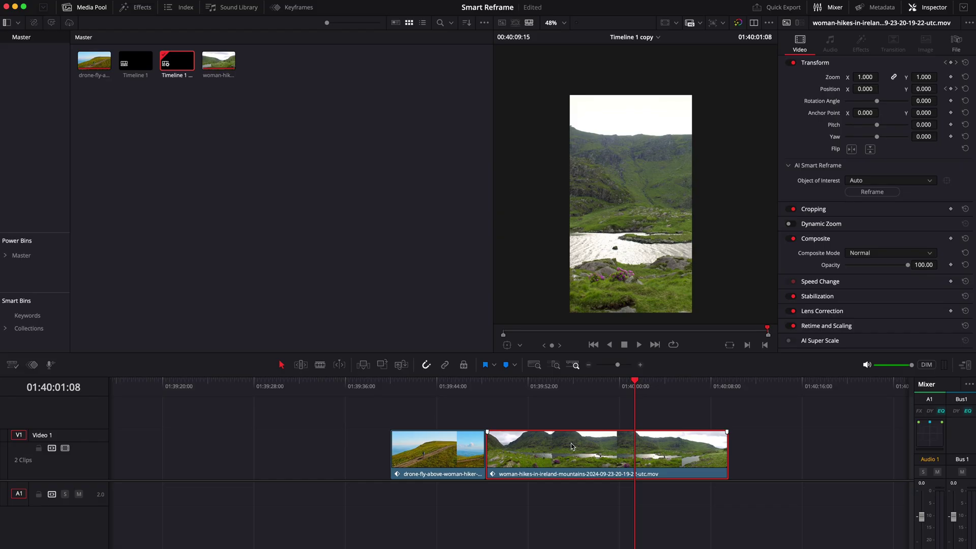
- Park the playhead at 01:39:58:07 and run AI Smart Reframe on the Ireland mountains clip with Auto object detection
left_click_drag(556, 397, 599, 435)
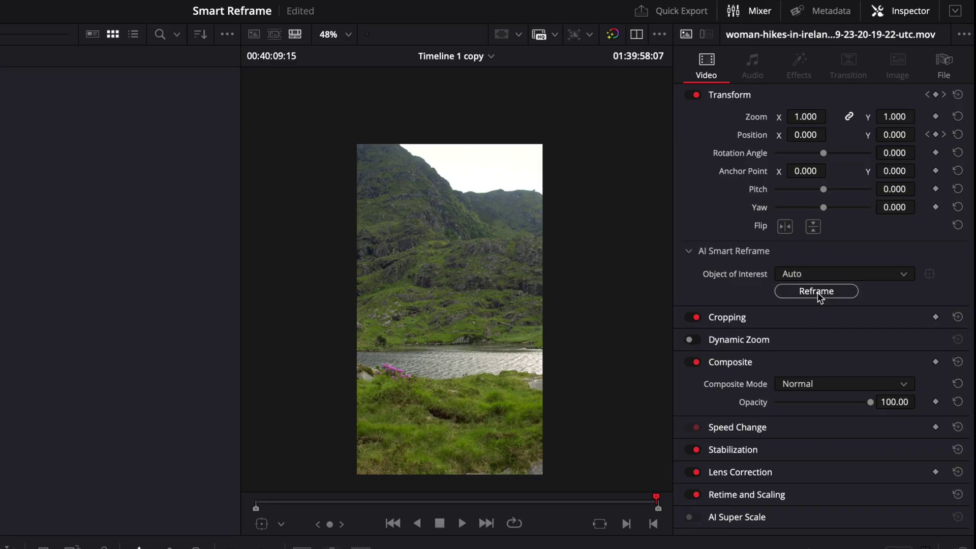
left_click(816, 291)
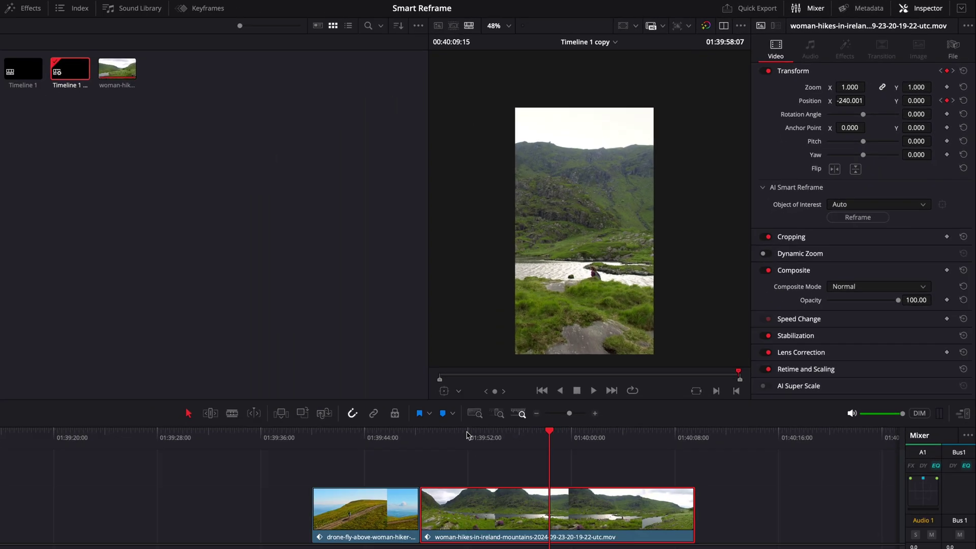
- Play the reframed Ireland mountains clip full screen from its start to its end to check the tracking
left_click(422, 437)
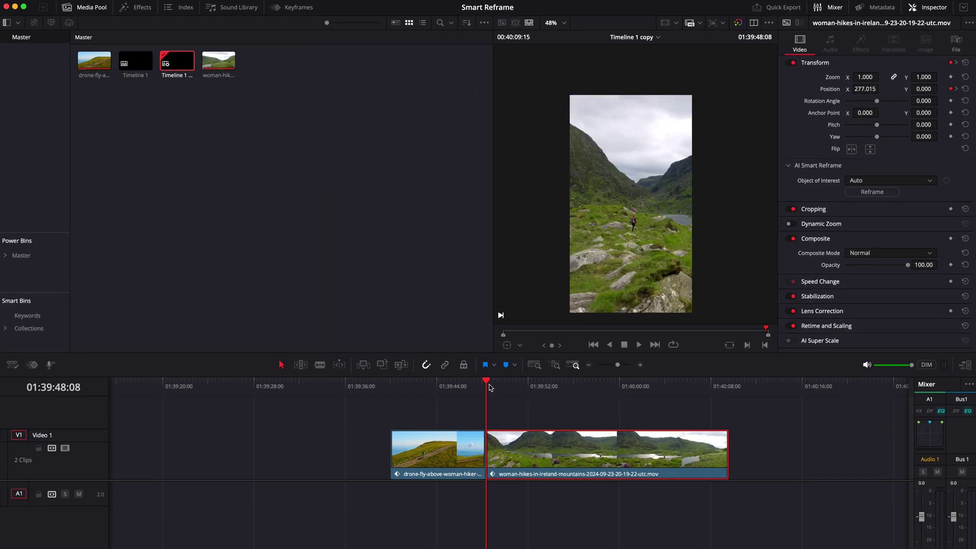
key("space")
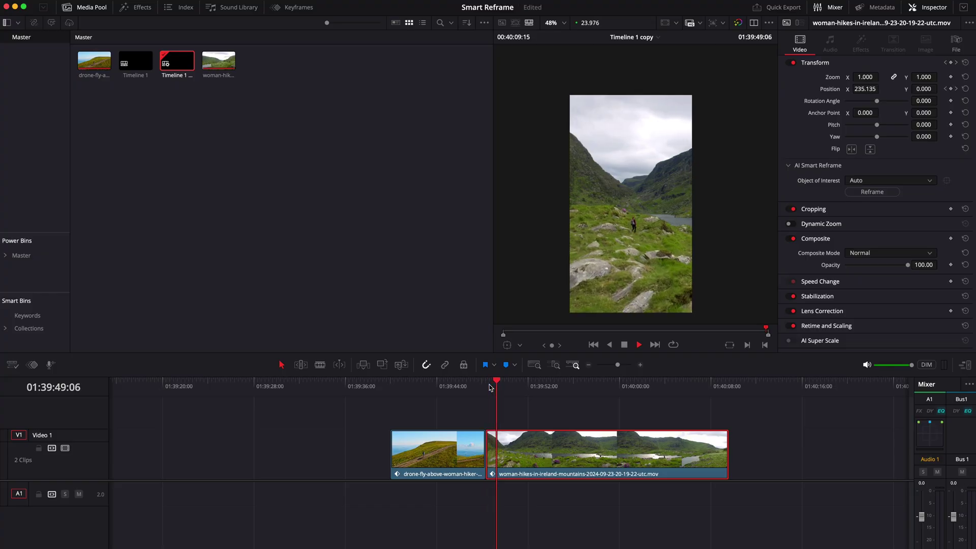
key("super+f")
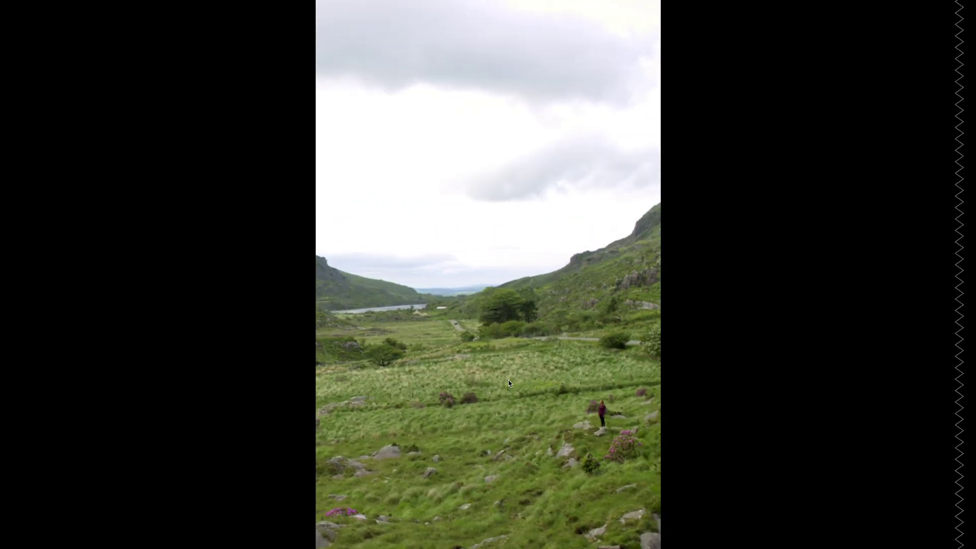
key("Escape")
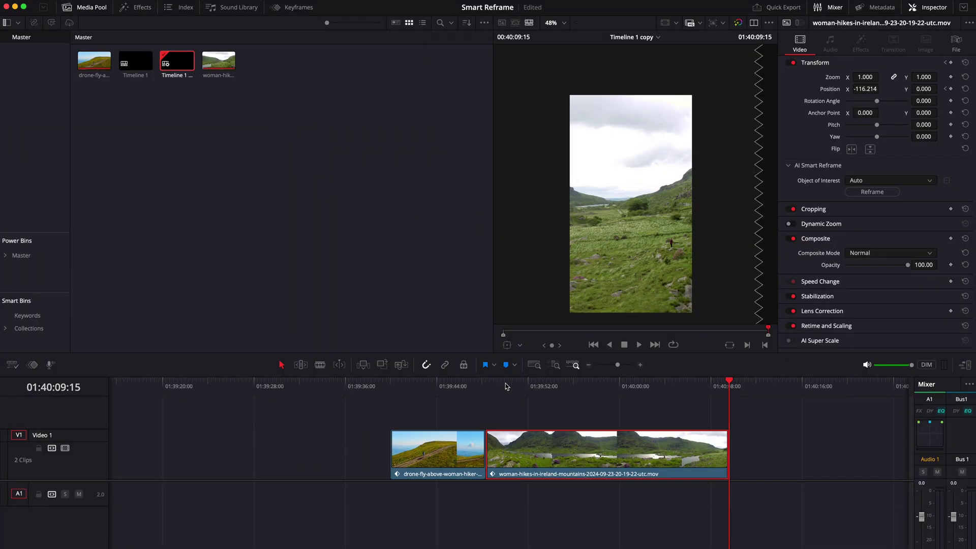
- Scrub and play the Ireland mountains clip between about 01:40:00 and 01:40:04 to find where the tracking needs a cut
left_click(662, 390)
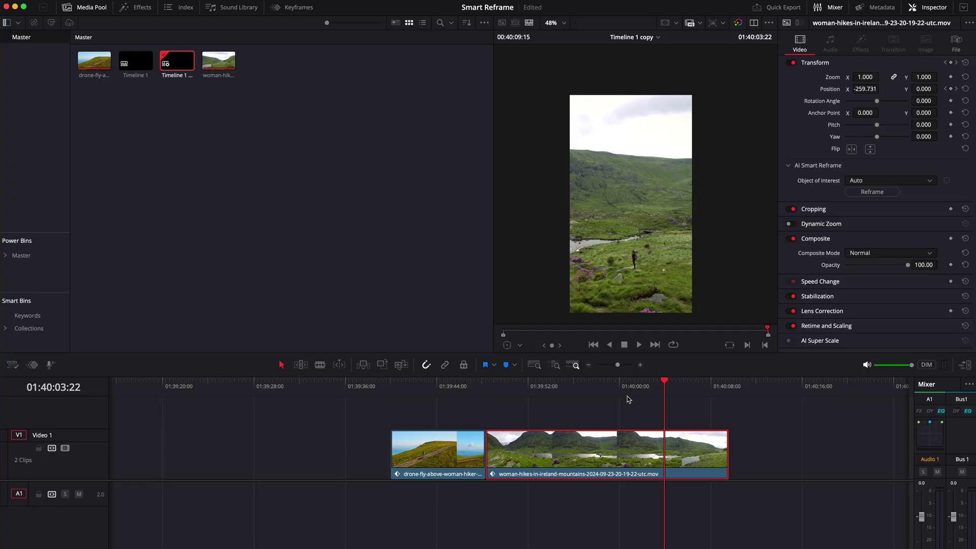
left_click(621, 392)
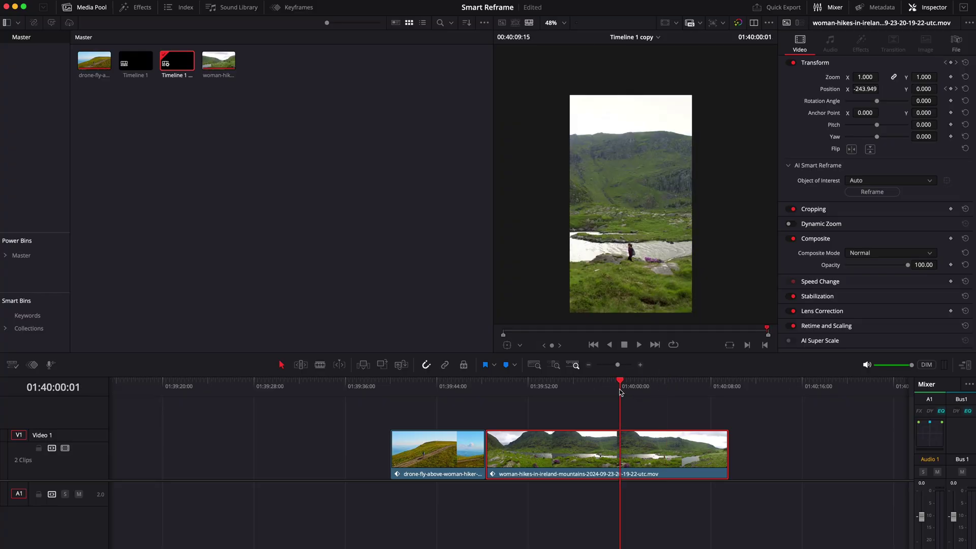
left_click_drag(621, 389, 656, 385)
key("space")
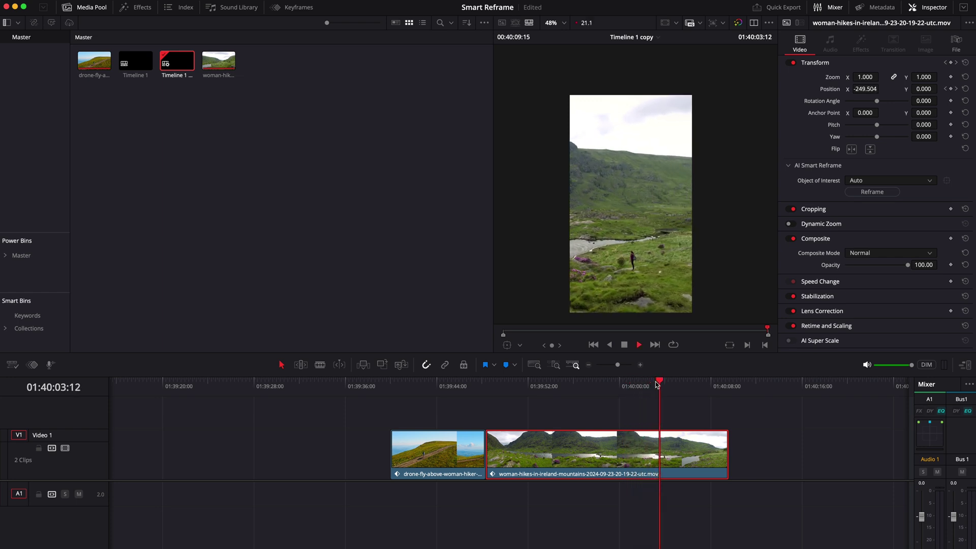
key("space")
- Split the Ireland mountains clip near 01:40:06 and move its end portion about one second later, leaving a gap
key("b")
left_click(691, 454)
key("a")
left_click_drag(711, 454, 721, 454)
- Play the Ireland clip's main portion from 01:40:04:07 toward its cut to check the hiker tracking
left_click(669, 387)
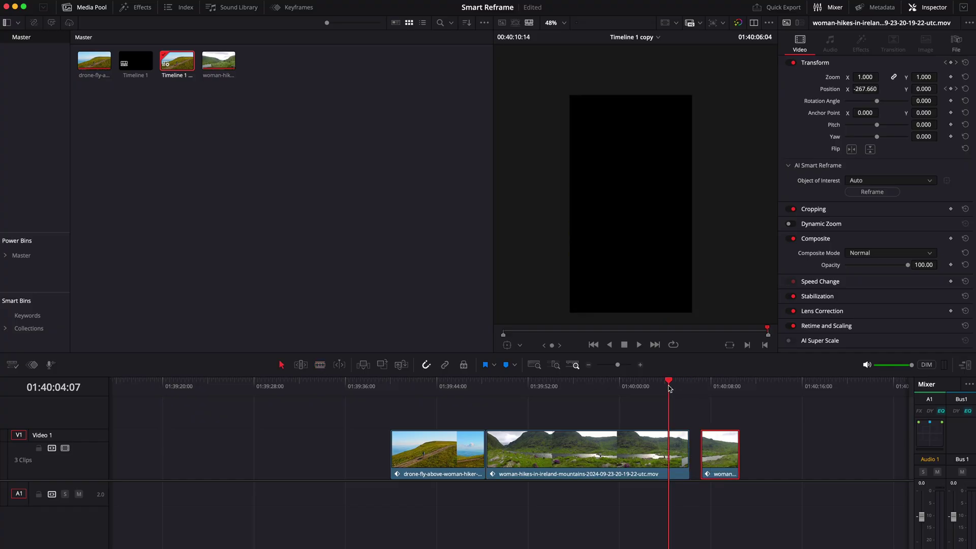
key("space")
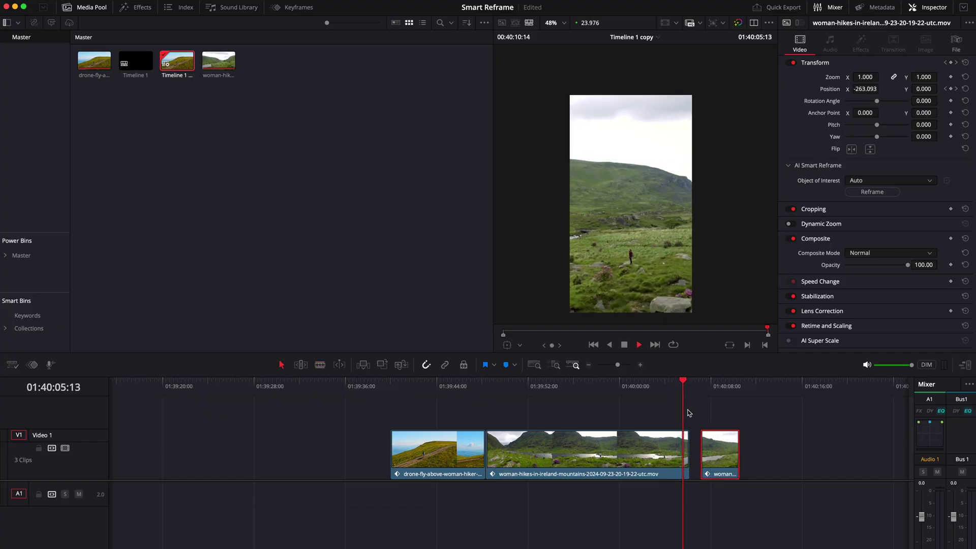
key("space")
- Reset the Transform of the separated Ireland end portion and run AI Smart Reframe on it with Auto object detection
left_click(717, 445)
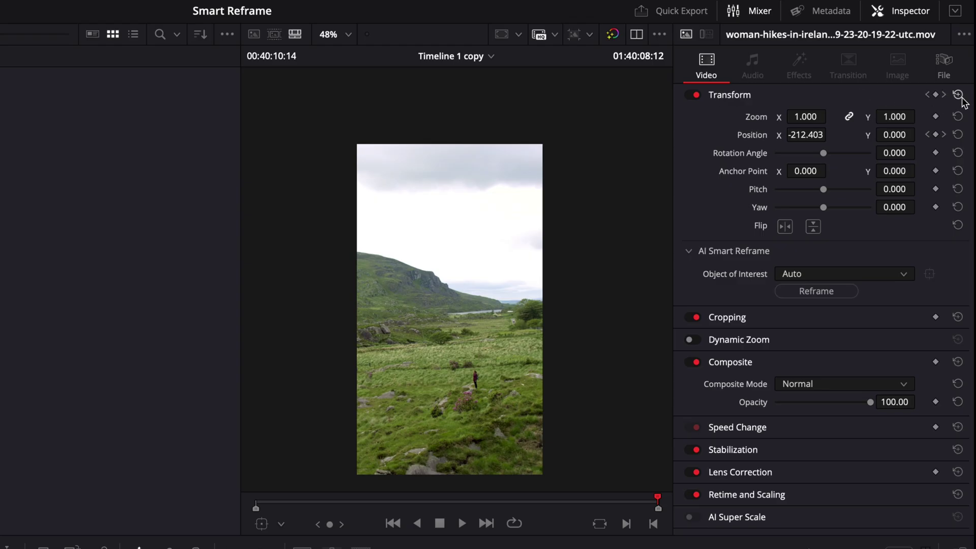
left_click(959, 95)
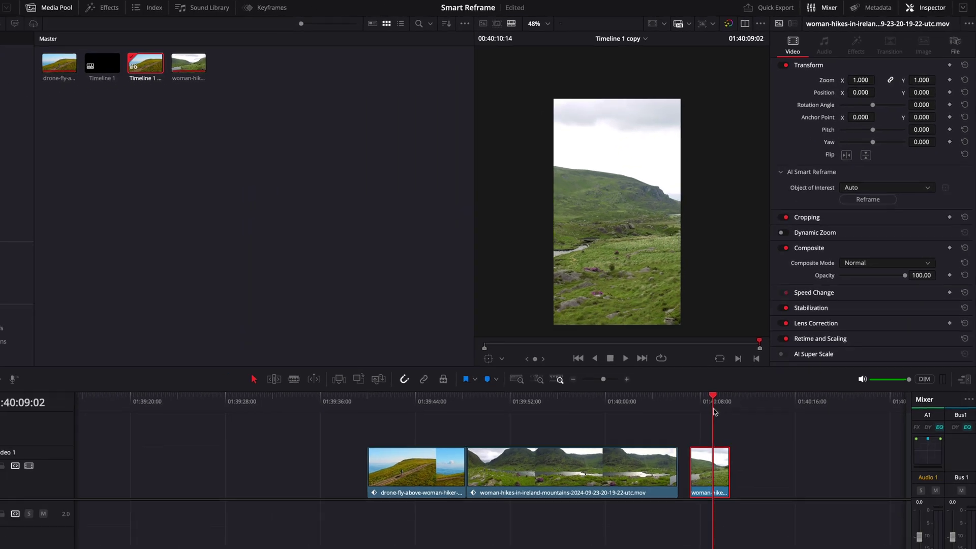
left_click_drag(714, 398, 726, 398)
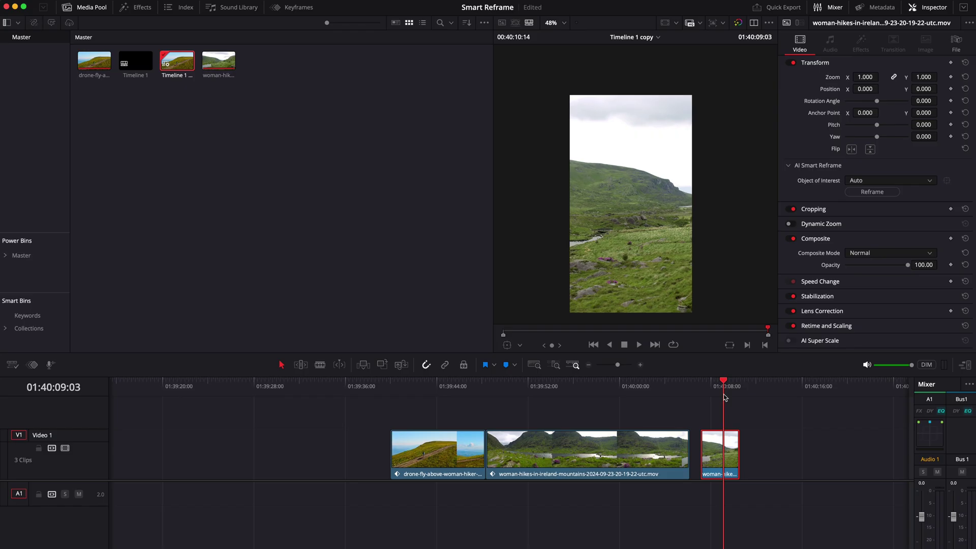
left_click(865, 192)
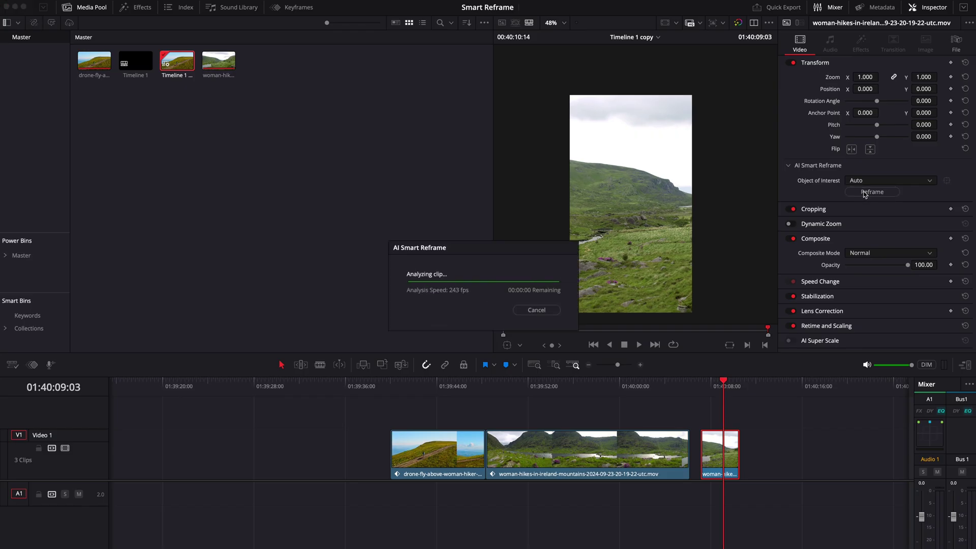
- Play the Auto-reframed end portion to check whether it follows the hiker
left_click(704, 387)
key("space")
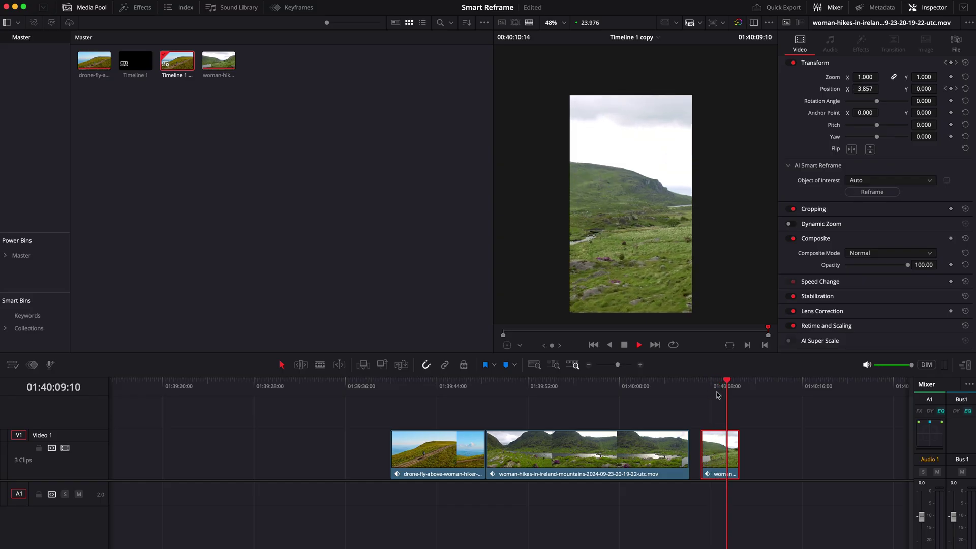
key("space")
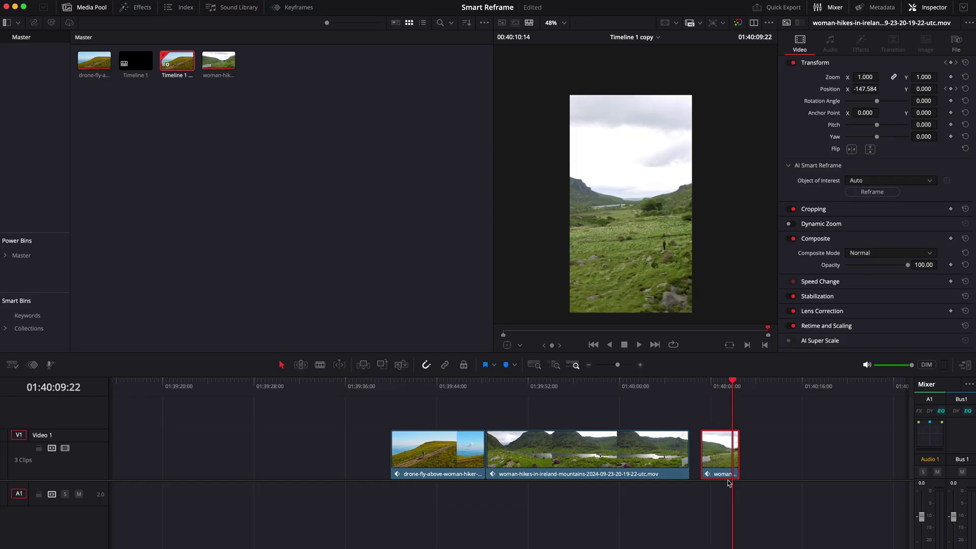
- Reset the end portion's Transform at 01:40:08:21 and set its Smart Reframe object of interest to Reference Point
left_click(720, 386)
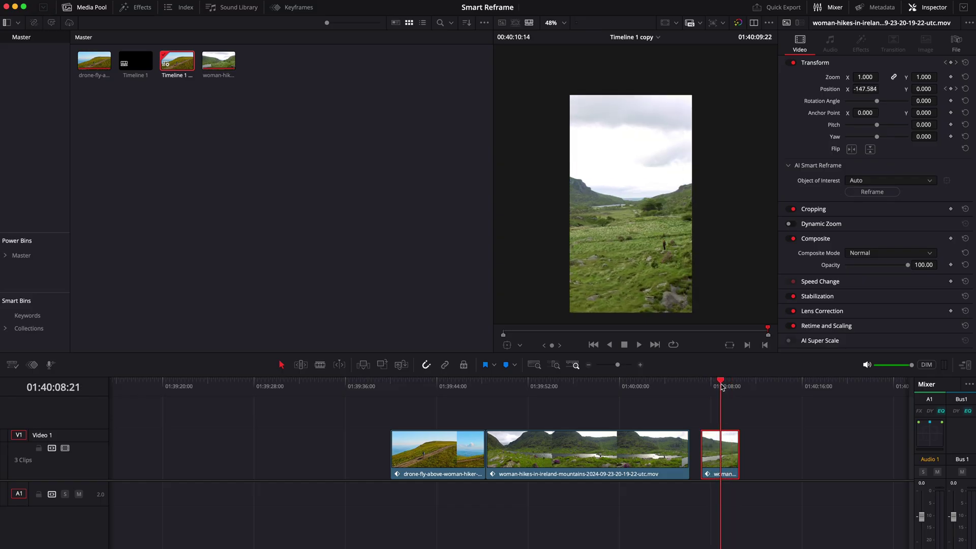
left_click(966, 63)
left_click(884, 182)
left_click(872, 206)
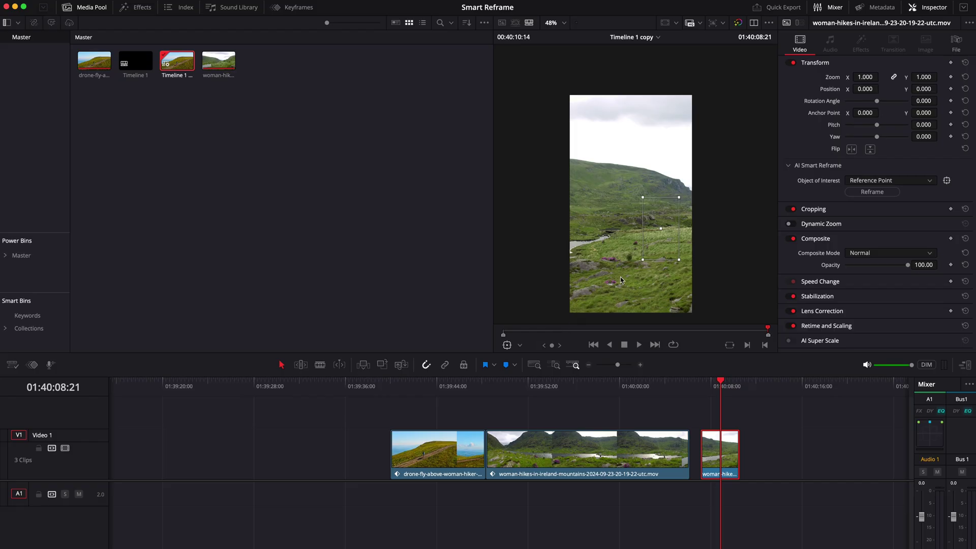
- With the Transform overlay, shift the end portion horizontally to about Position X -268.927 so the hiker is in frame
left_click(520, 347)
left_click(531, 379)
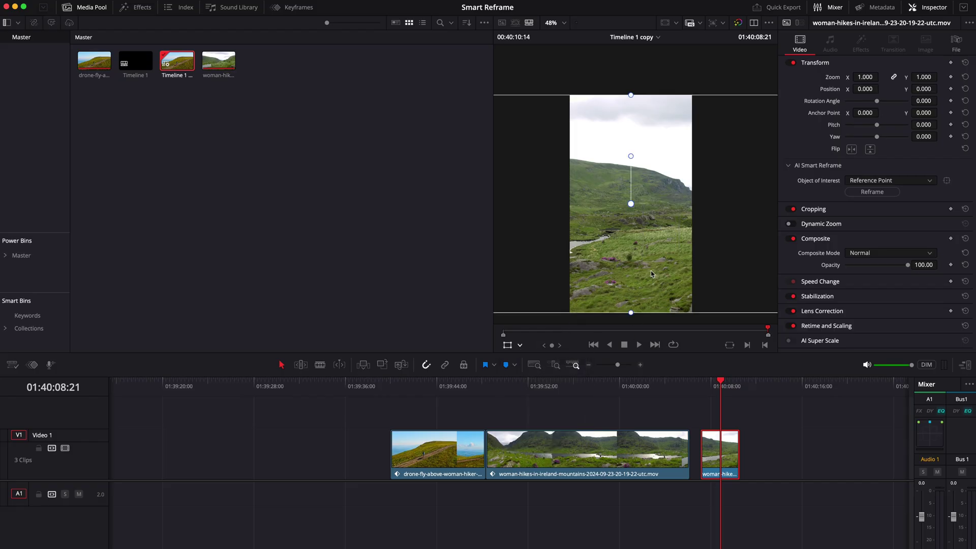
mouse_move(651, 270)
left_mouse_down()
mouse_move(629, 262)
mouse_move(641, 258)
mouse_move(643, 279)
mouse_move(644, 270)
left_mouse_up()
key("super+z")
left_click_drag(655, 263, 560, 270)
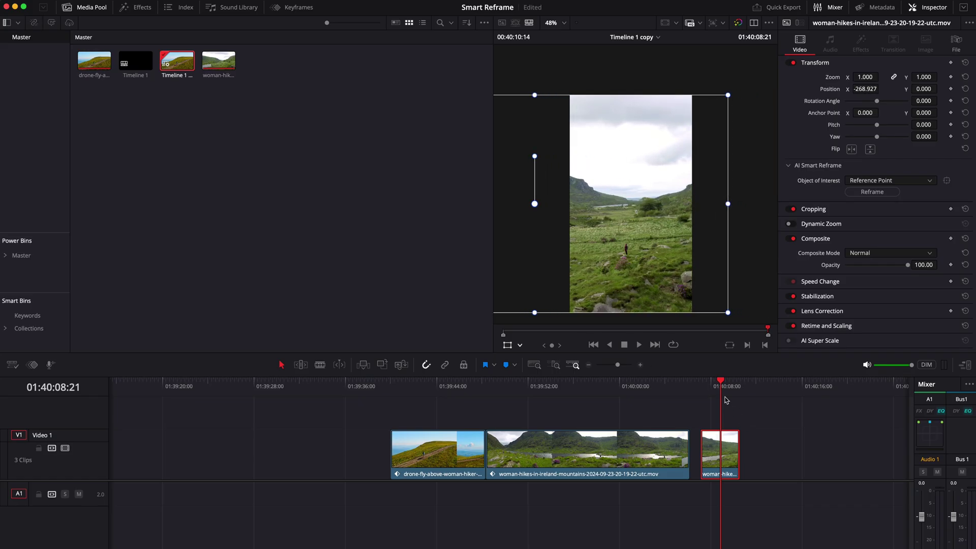
- Hide the Transform overlay and play the repositioned end portion to check where the hiker stays in frame
left_click(508, 346)
left_click(703, 387)
key("space")
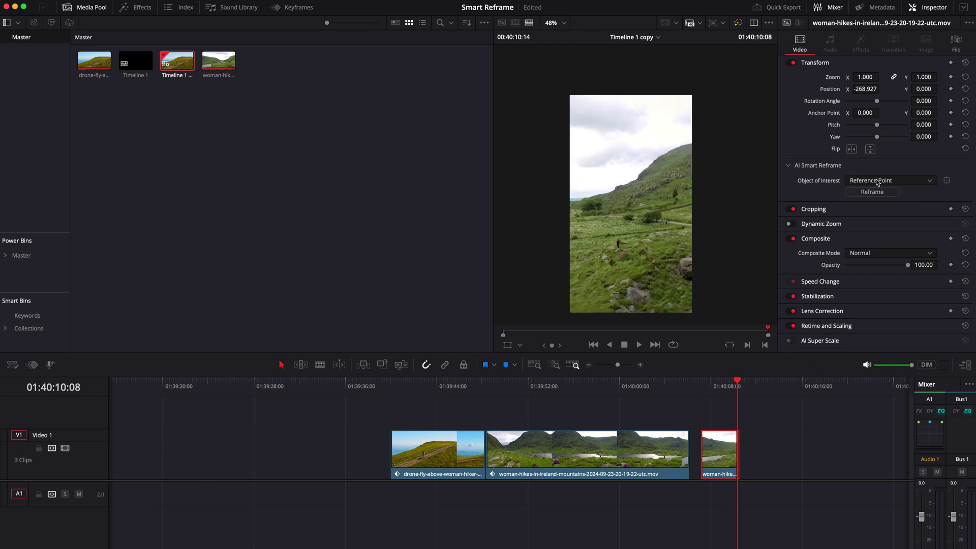
- At 01:40:08:09, fit the Smart Reframe reference box around the hiker and reframe the end portion from that Reference Point
left_click(715, 388)
left_click(874, 196)
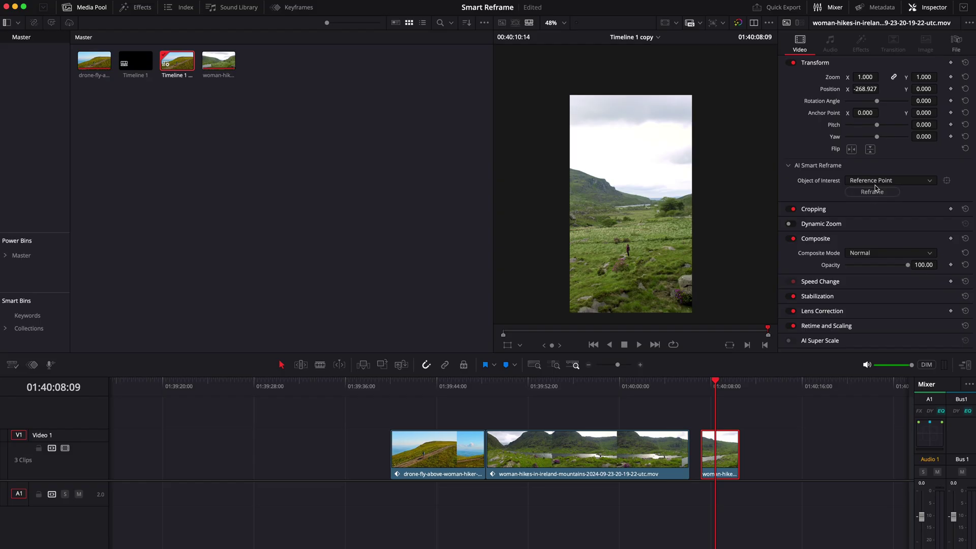
left_click(522, 346)
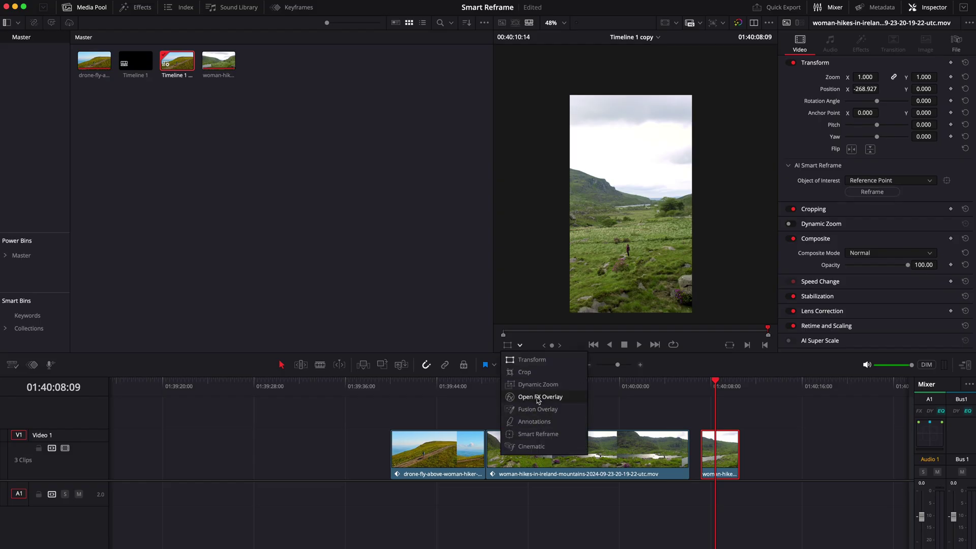
left_click(537, 437)
left_click_drag(665, 228, 633, 247)
left_click_drag(645, 284, 643, 274)
left_click(873, 192)
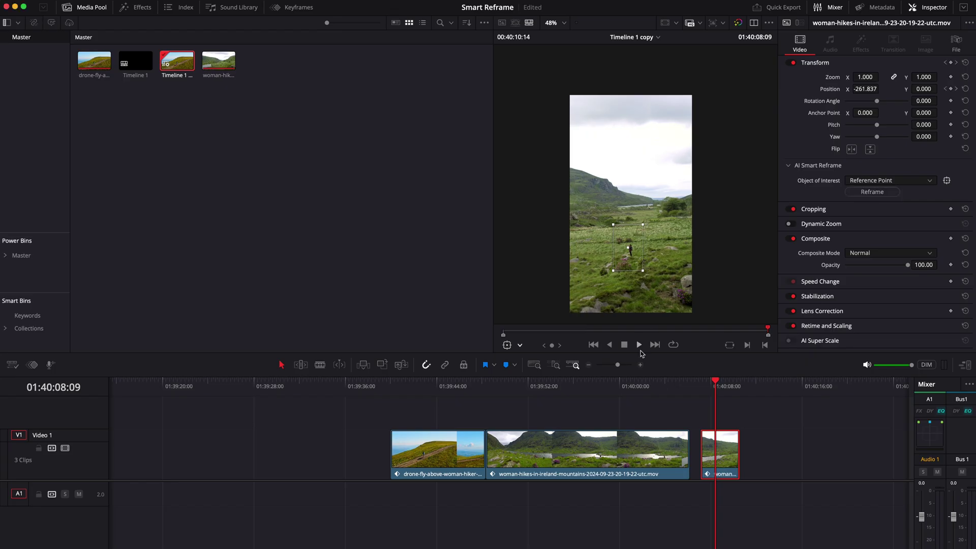
- Play the end portion from its start to check the Reference Point tracking
left_click(702, 390)
key("space")
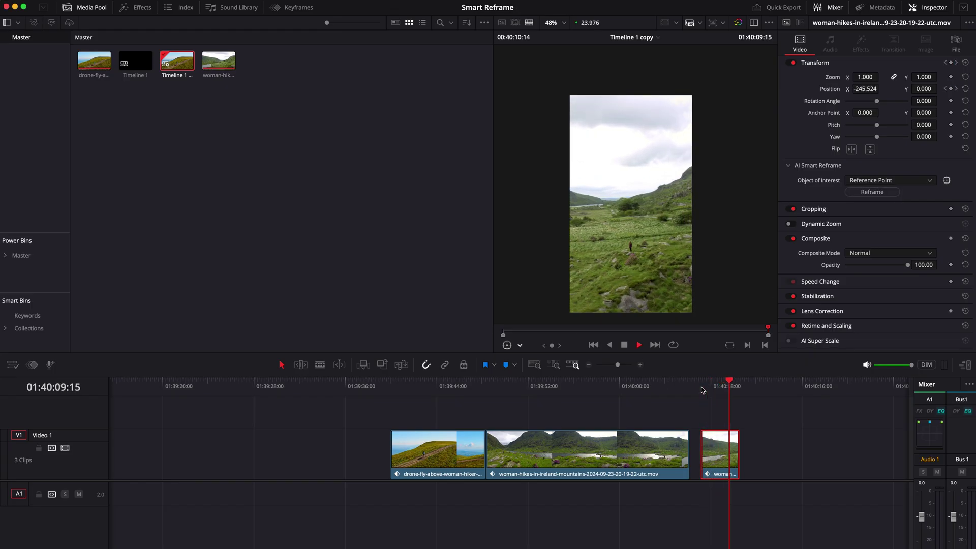
- Move the Ireland end portion about 1.5 seconds later on the timeline, widening the gap before it
left_click_drag(727, 448, 745, 448)
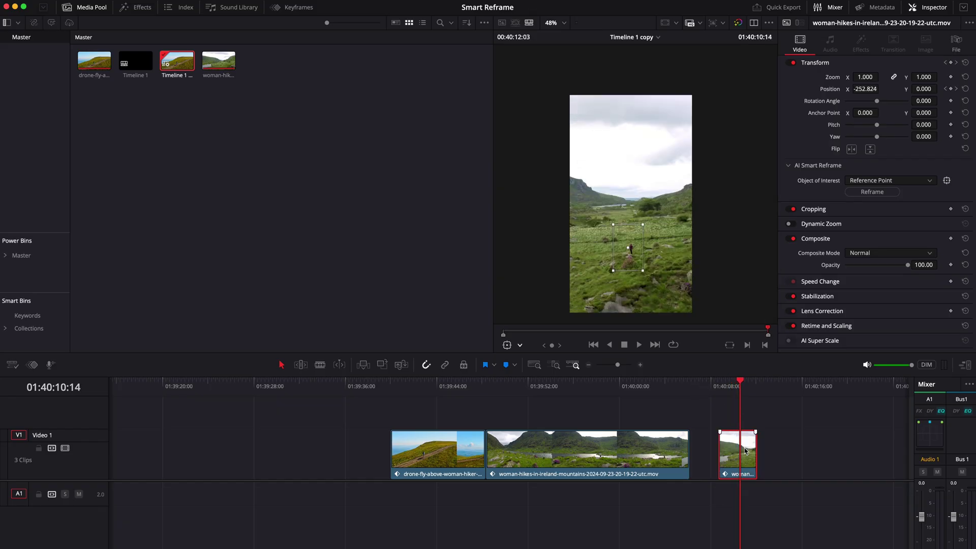
left_click(715, 454)
left_click(736, 447)
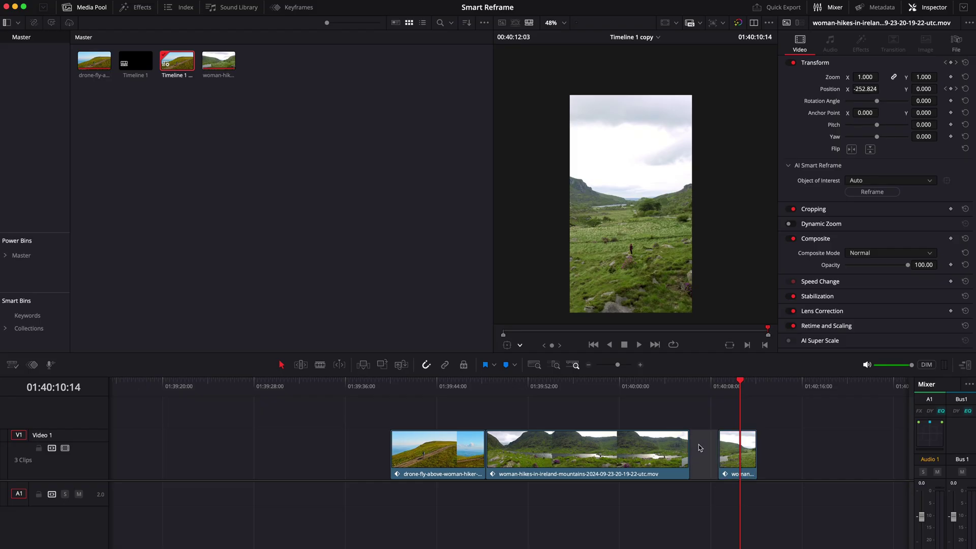
- Play the last second of the main Ireland portion and the start of the end portion to compare their framing
left_click(661, 385)
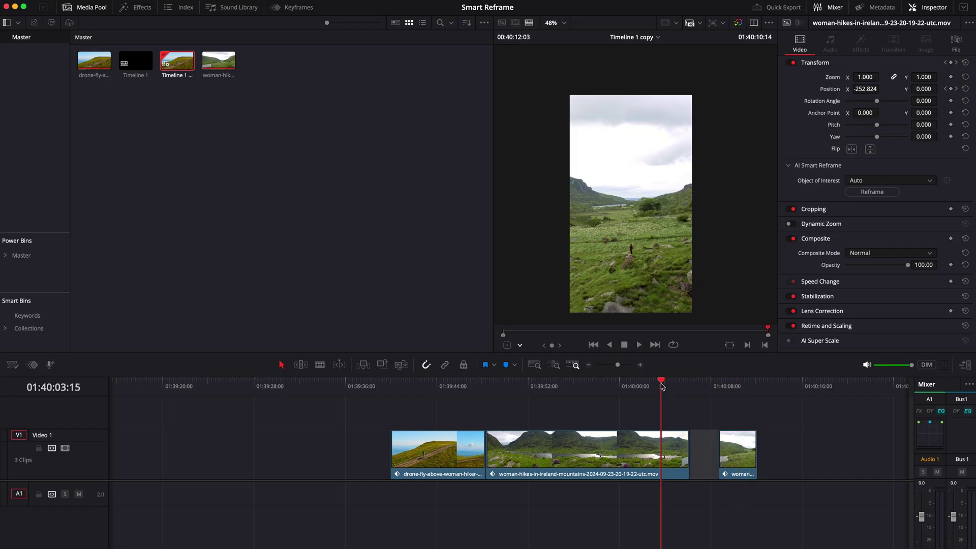
left_click(674, 398)
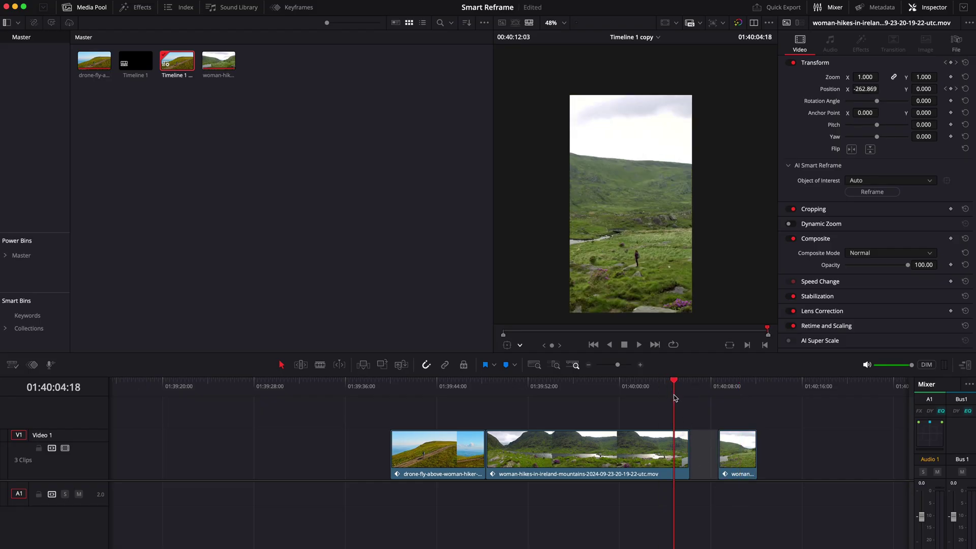
key("space")
key("space")
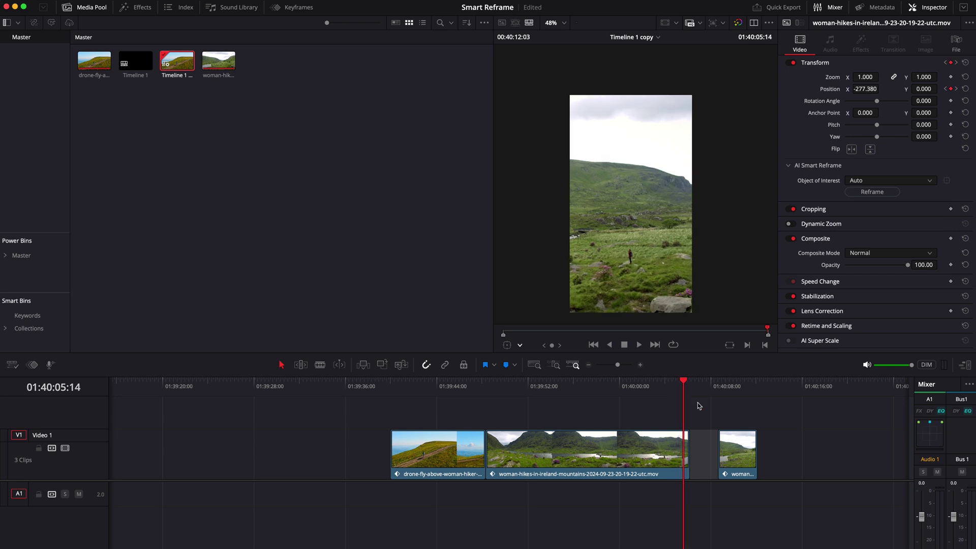
left_click(718, 385)
key("space")
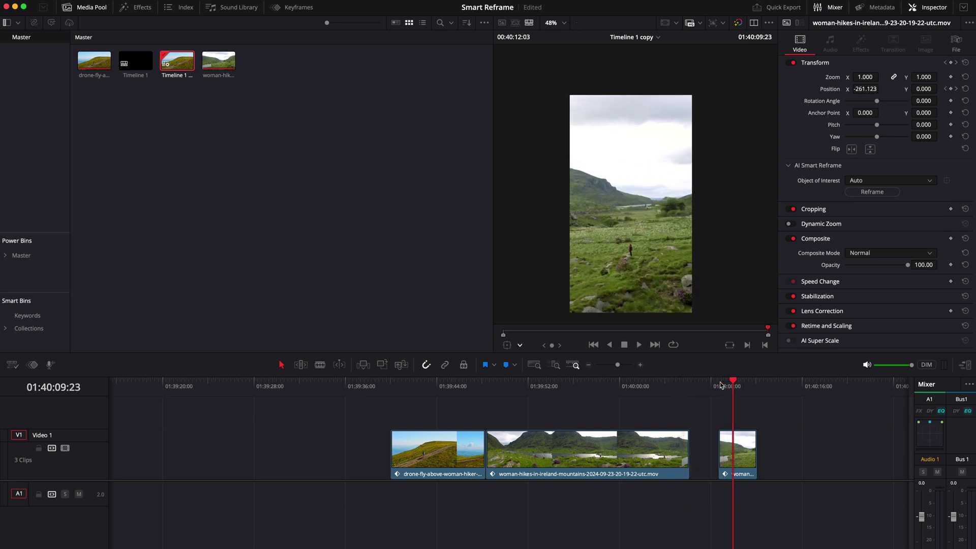
- Move the Ireland end portion back against the main portion to close the gap, and zoom in on the cut
left_click_drag(748, 456, 718, 458)
left_click(689, 381)
key("super+equal")
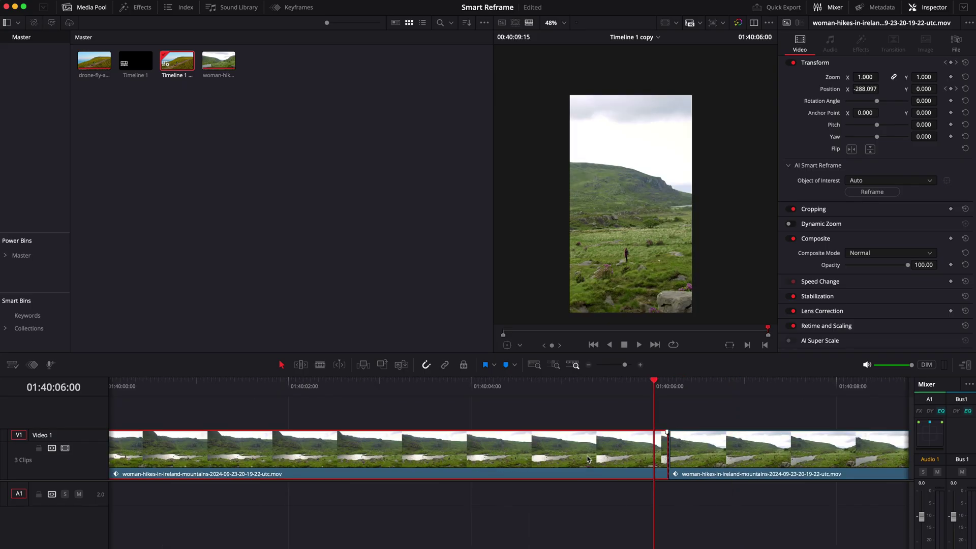
- Step frame by frame back and forth across the Ireland cut near 01:40:06:04 to compare the hiker's position
key("Right")
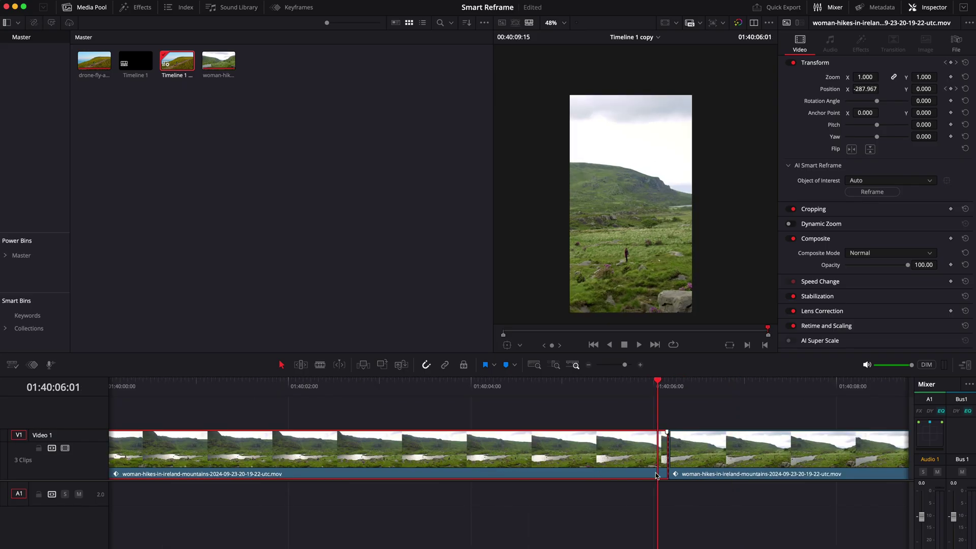
key("Right")
key("Right")
key("Right")
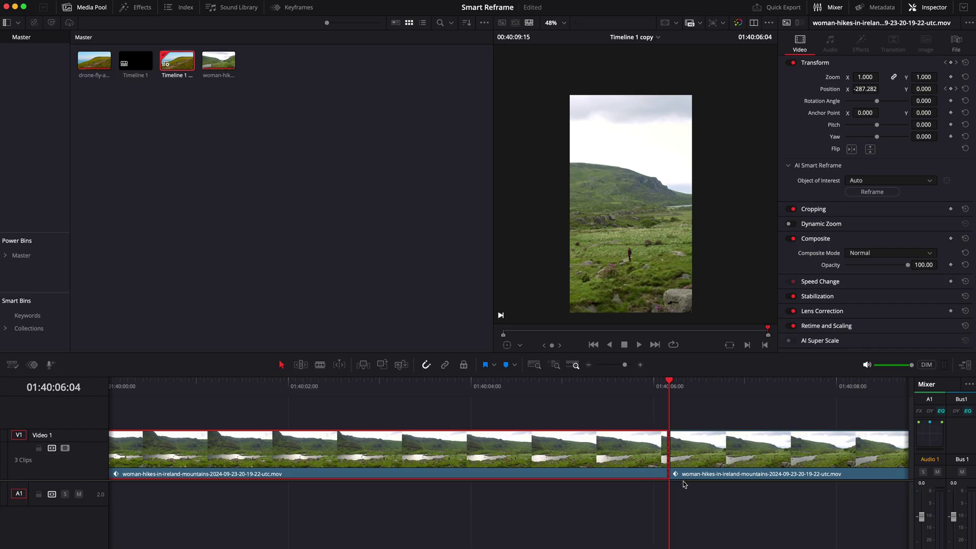
key("Right")
key("Left")
key("Left")
key("Right")
key("Left")
key("Right")
key("Left")
key("Left")
- Add a 6-frame Smooth Cut video transition centred on the cut between the two Ireland portions
key("v")
key("super+equal")
left_click(585, 423)
left_click(574, 393)
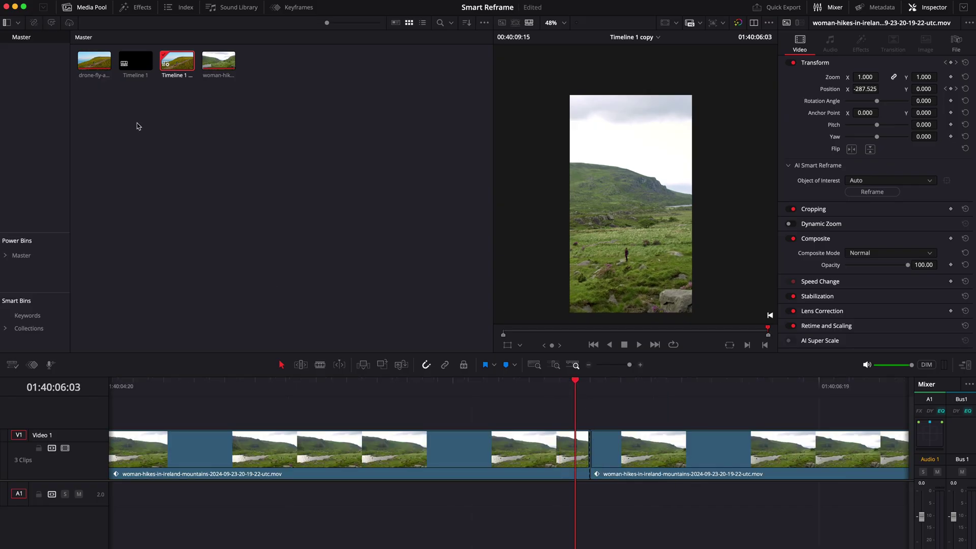
left_click(137, 8)
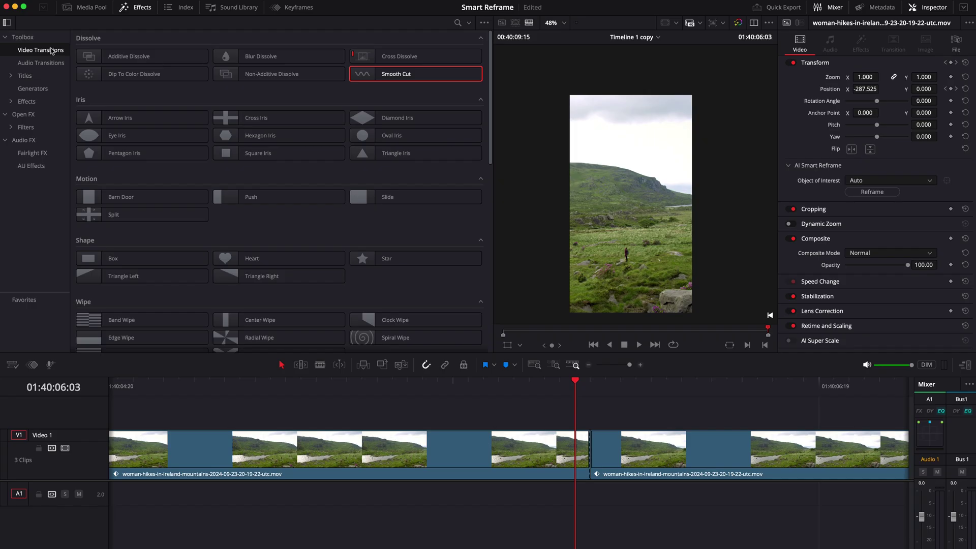
left_click_drag(371, 76, 520, 467)
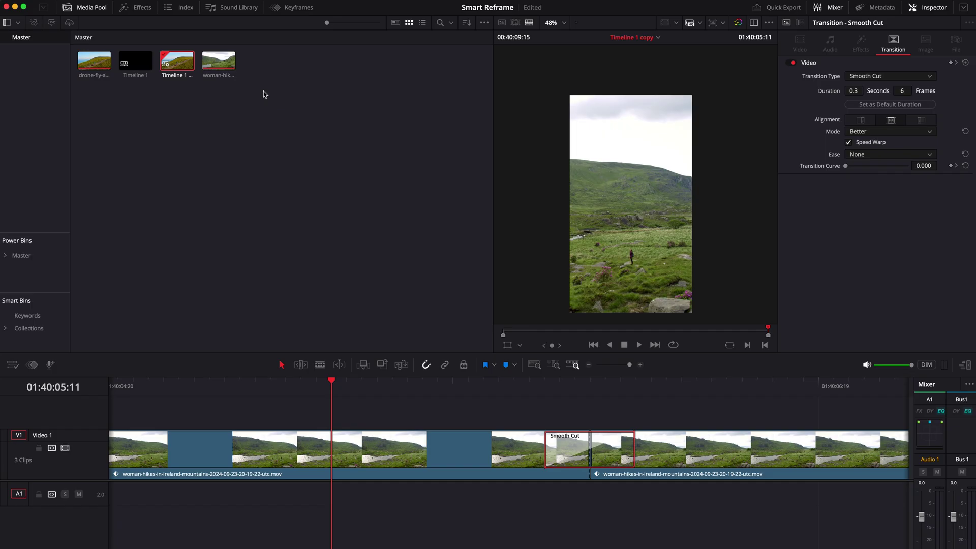
- Set the playback render cache to Smart
left_click(252, 1)
mouse_move(275, 51)
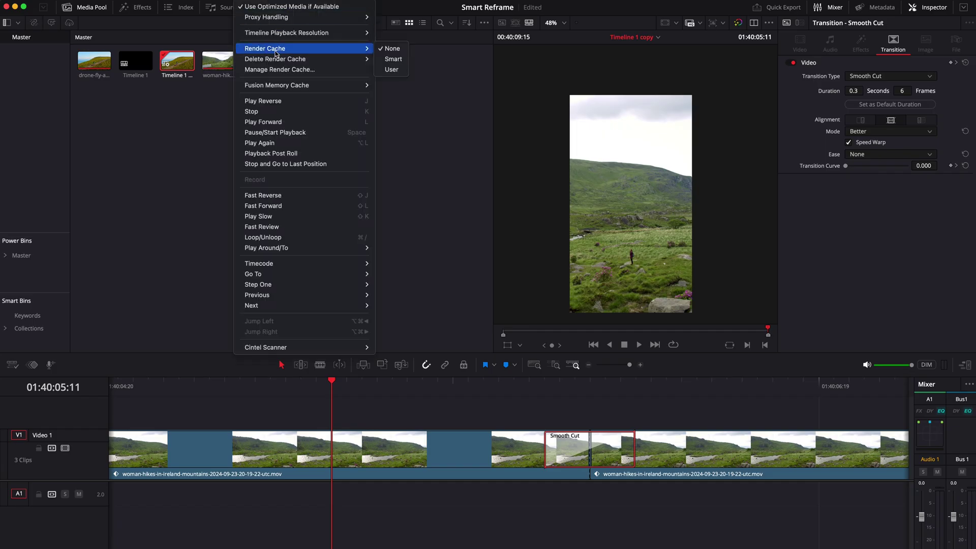
left_click(387, 59)
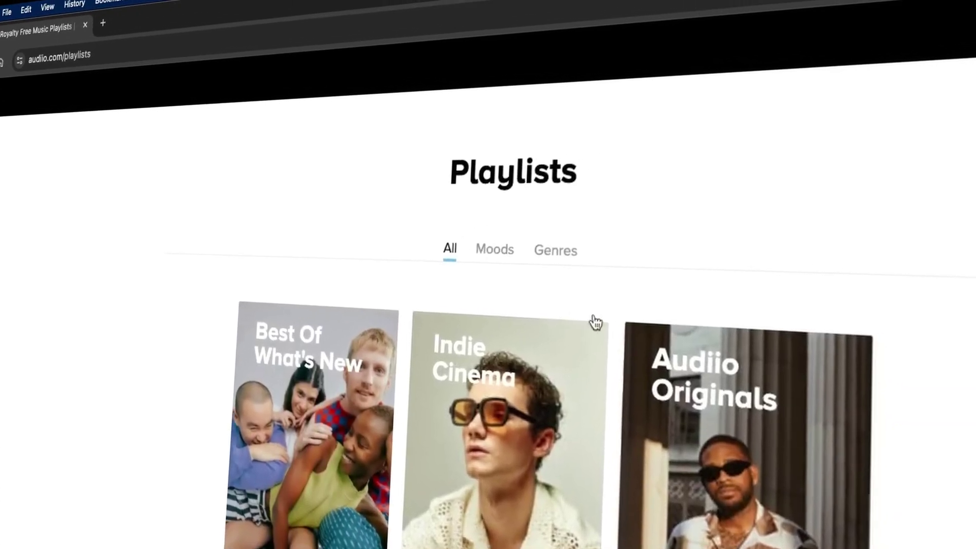
left_click(513, 238)
left_click(527, 289)
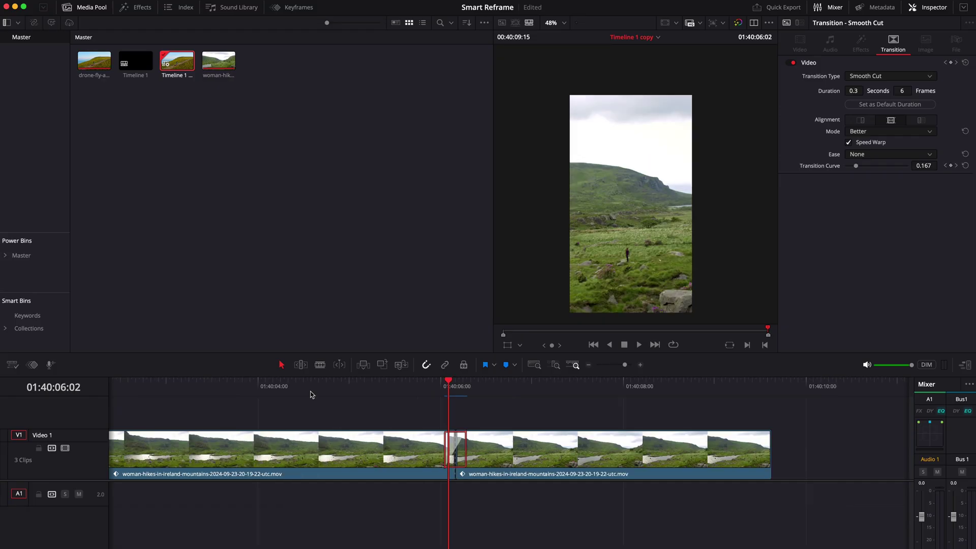
- Play from about 01:40:05 across the Smooth Cut to check the transition between the Ireland portions
left_click(364, 387)
key("space")
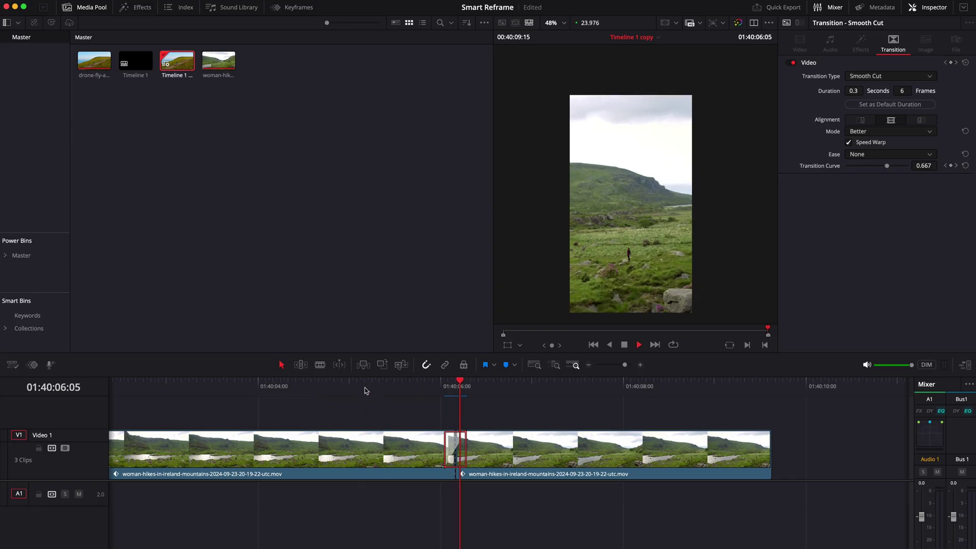
key("space")
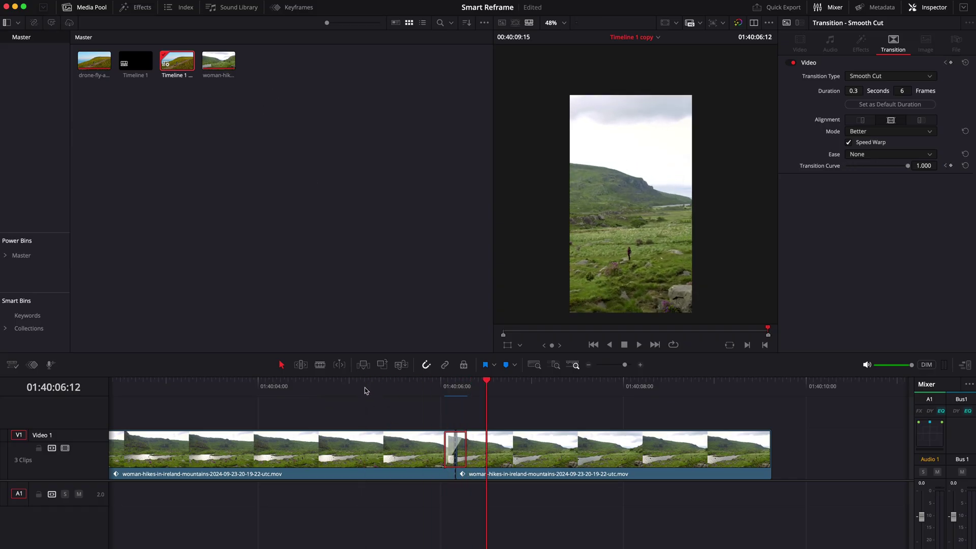